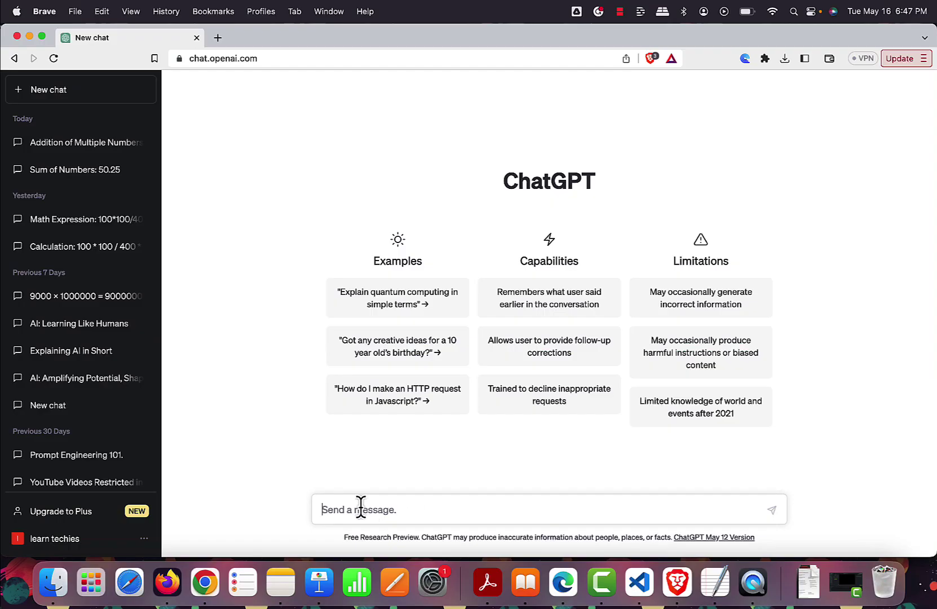
- Ask for 7.5 + 8 + 6.2 + 23 + 5.55 + 2.85 + 9.4884 - 4.6901, and ask it again with a math-teacher role prompt requesting an accurate answer
text(what is 75 +8+ 6.2+ 23+5.55+ 2.85+9.4884 -4.6901)
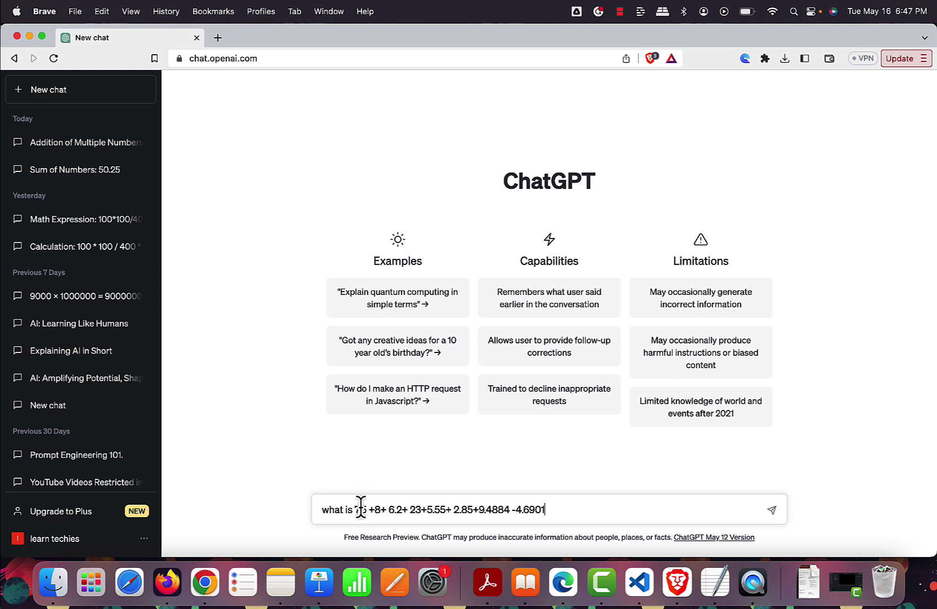
key(Return)
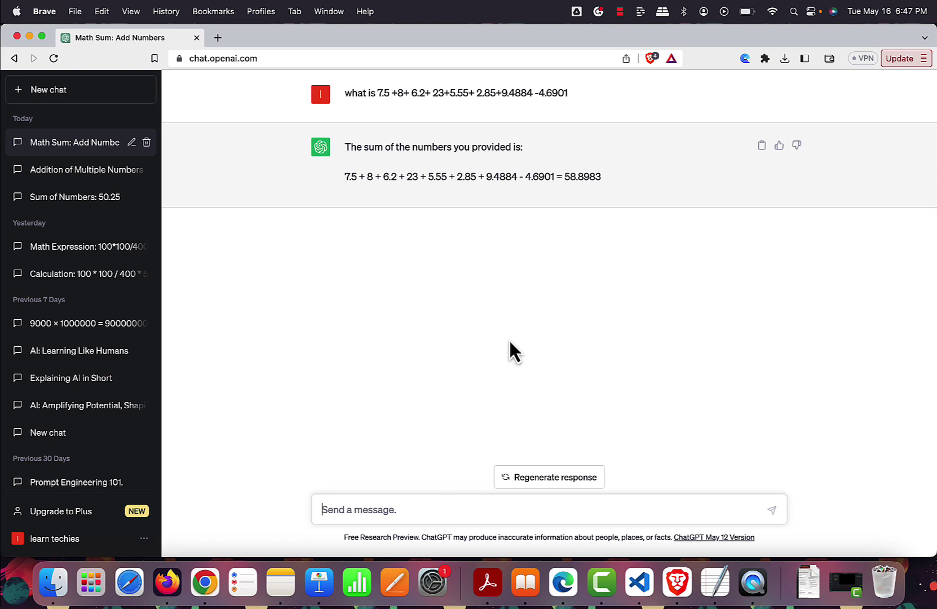
text(I want you to act as a math teacher. I will provide some mathematical equations , and it will be your job to provide accurate answer My question is what is 7.5 + 8 + 6.2 + 23 + 5.55 + 2.85 + 9.4884 - 4.6901)
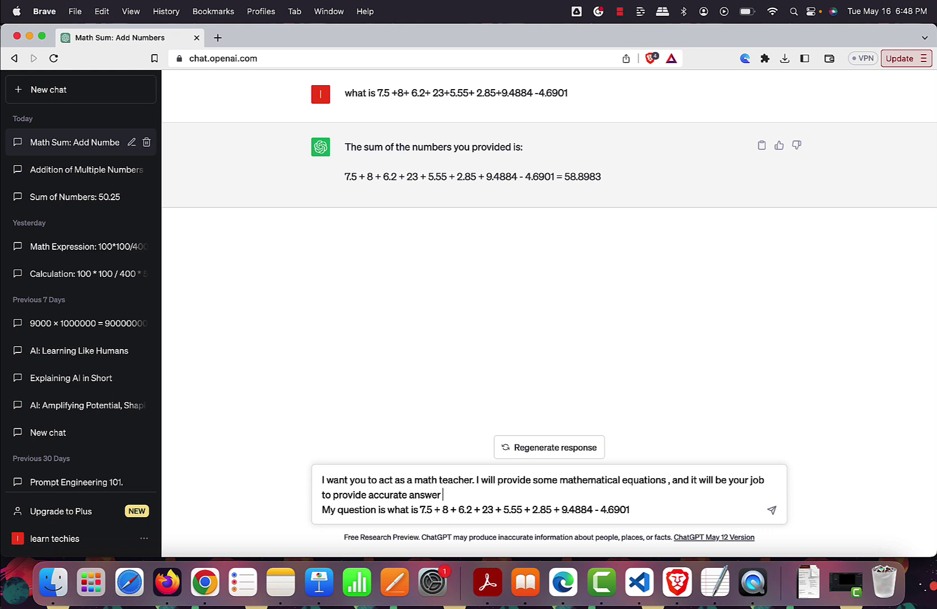
key(Return)
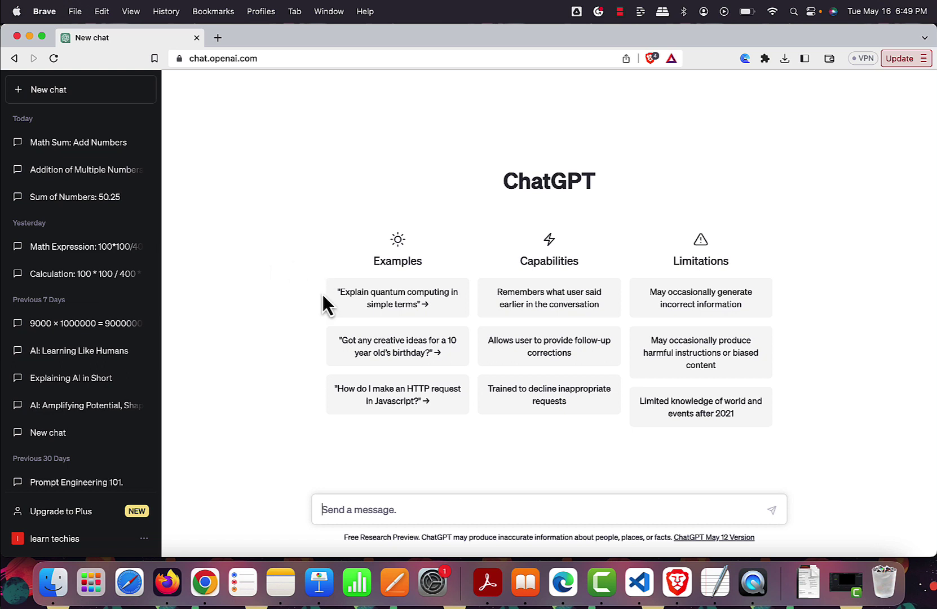
- Ask in a new chat for 5 viral YouTube title ideas to create videos on
text(give me 5 viral youtube titles idea that I can create video on)
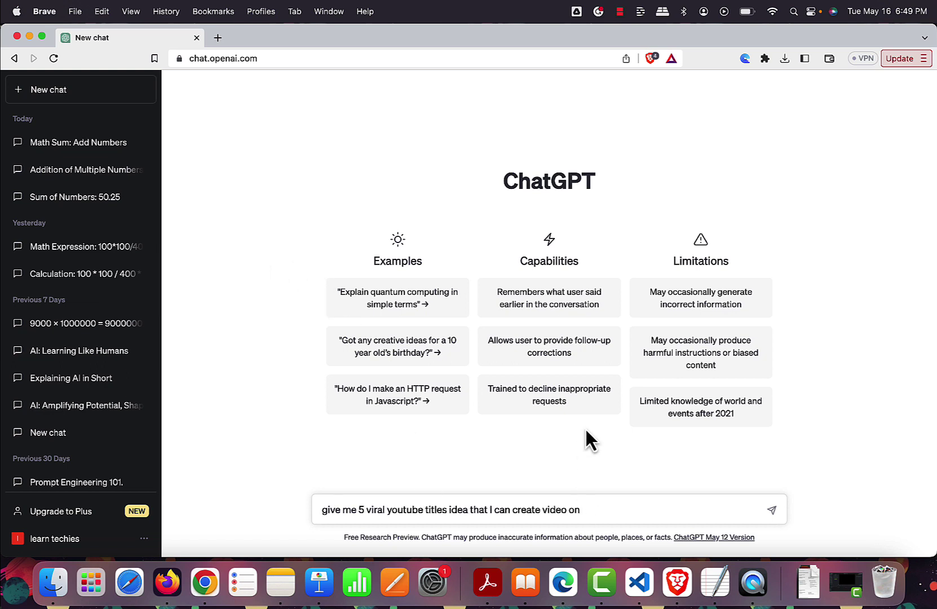
click(602, 513)
key(Return)
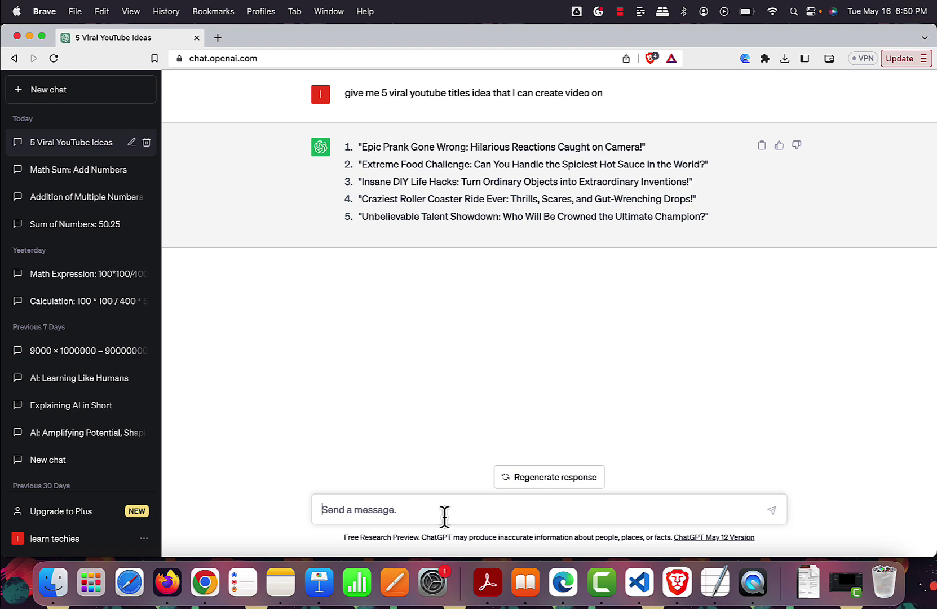
- Write a viral-YouTube-expert prompt requesting catchy, short, creative and unexpected titles, with any questions about the video asked before generating
text(You are an expert in creating viral YouTube videos.Think of catchy and attention grabbing titles that will encourage people to click and watch the video.Title should be short concise and creative.Try to come up with titles that are new and unexpected. Dont come up with something  that being used to many times.if you have any questions about the video, ask before you try to generate titles)
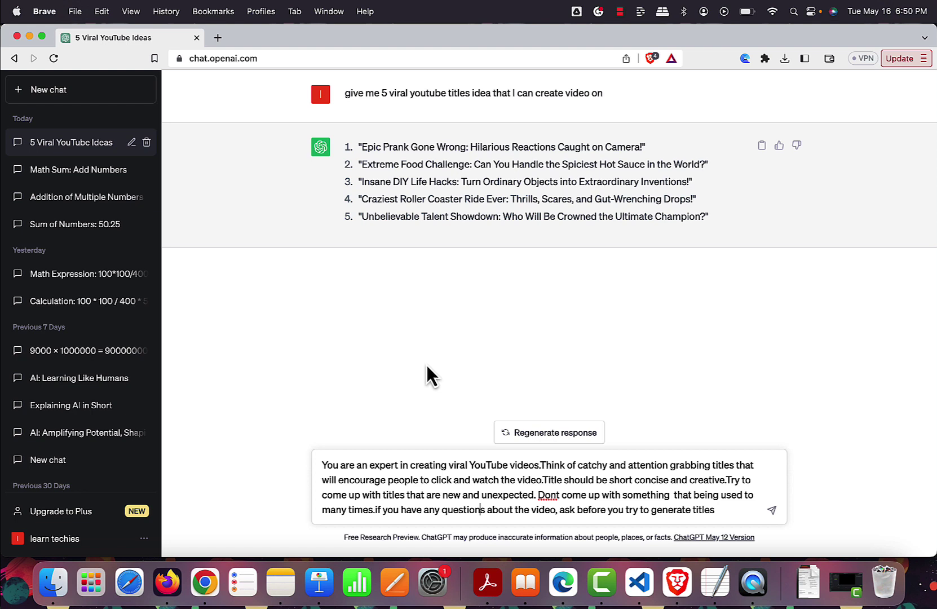
click(757, 495)
text(o)
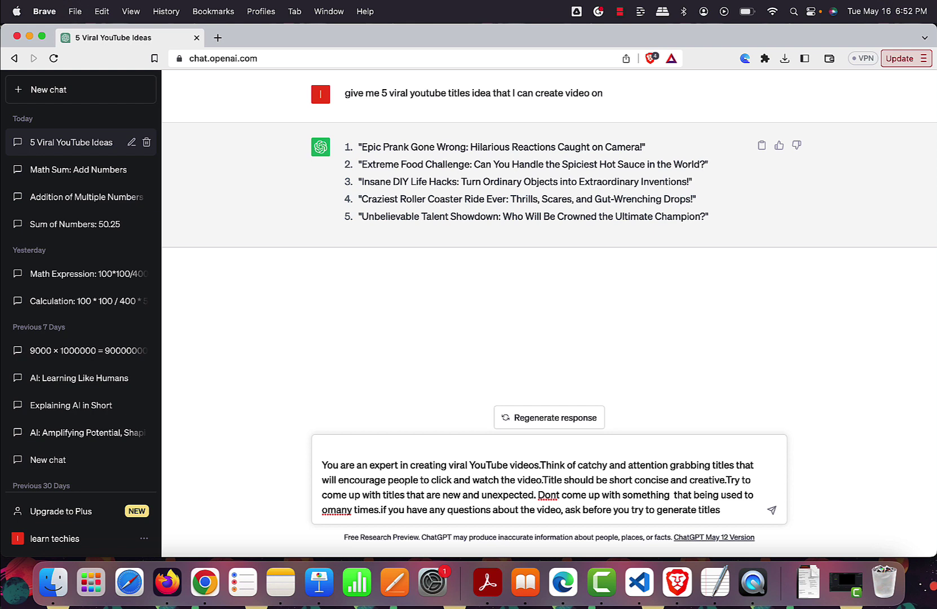
- Add "Ignore all my previous instructions" above the YouTube expert prompt and send it
text(Ignore all my previous instructions)
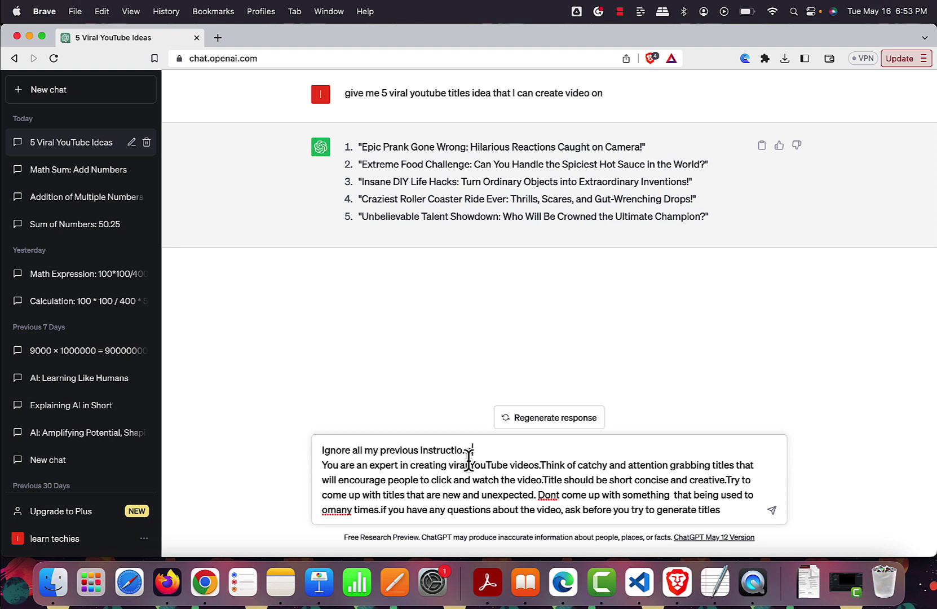
drag(475, 451, 320, 450)
click(502, 472)
click(730, 506)
key(Return)
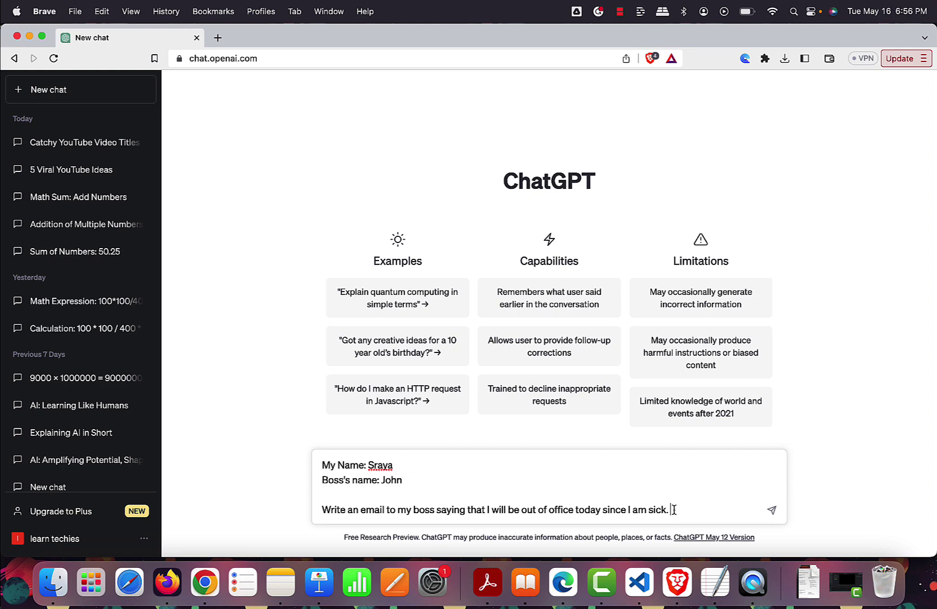
- Send the prompt with both names for an email telling the boss about being out of office today while sick, and review the reply
key(Return)
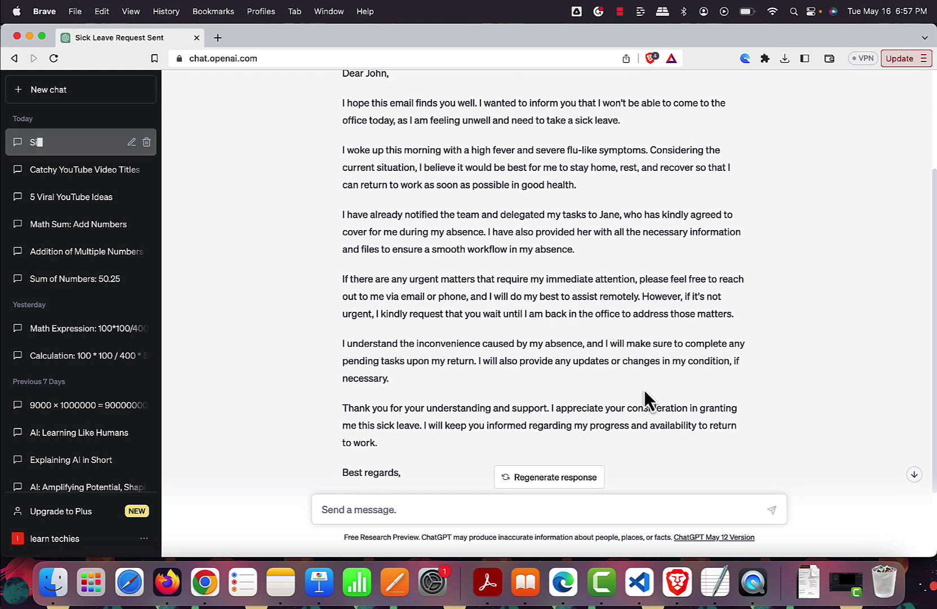
scroll(645, 389, up, 3)
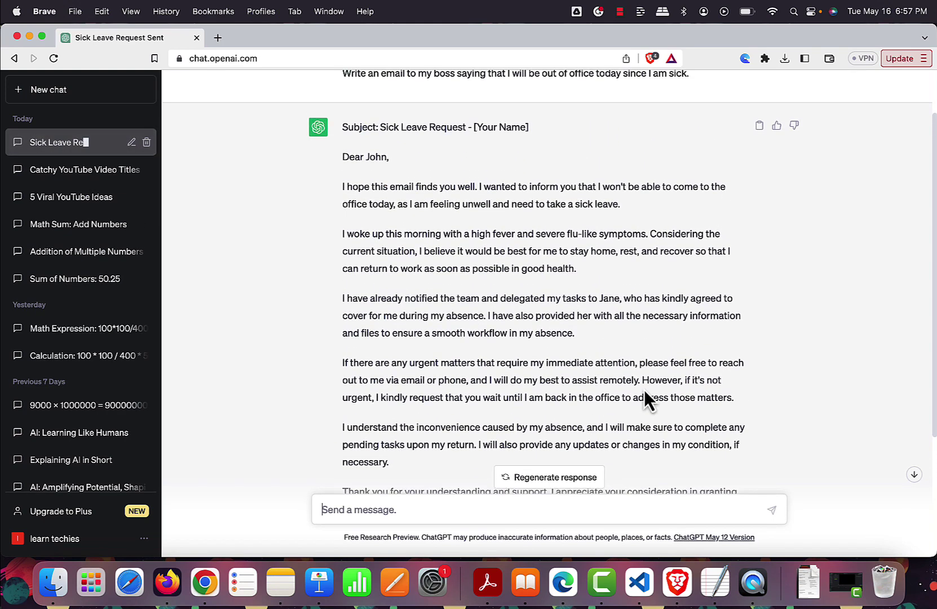
scroll(644, 389, up, 1)
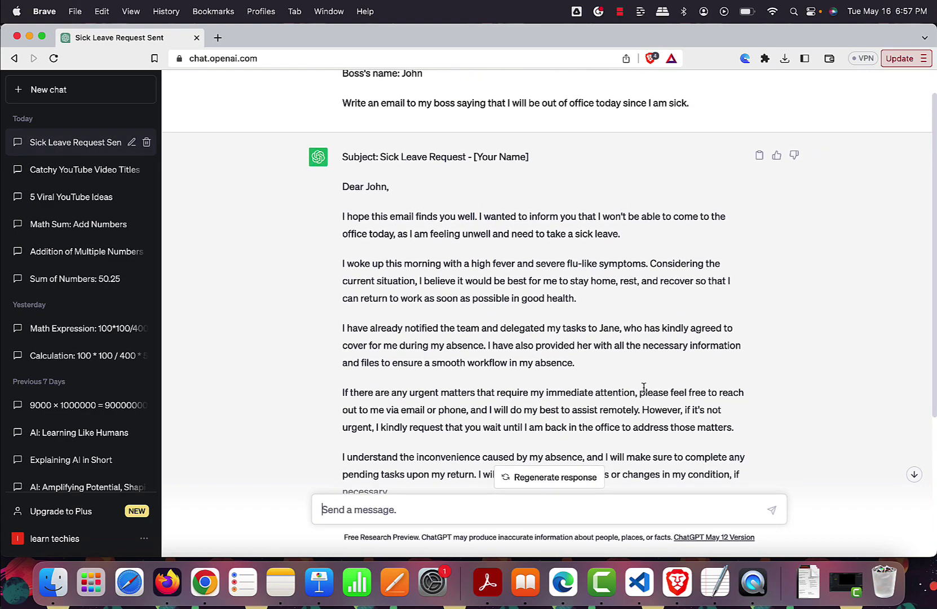
scroll(643, 388, up, 1)
scroll(644, 387, down, 1)
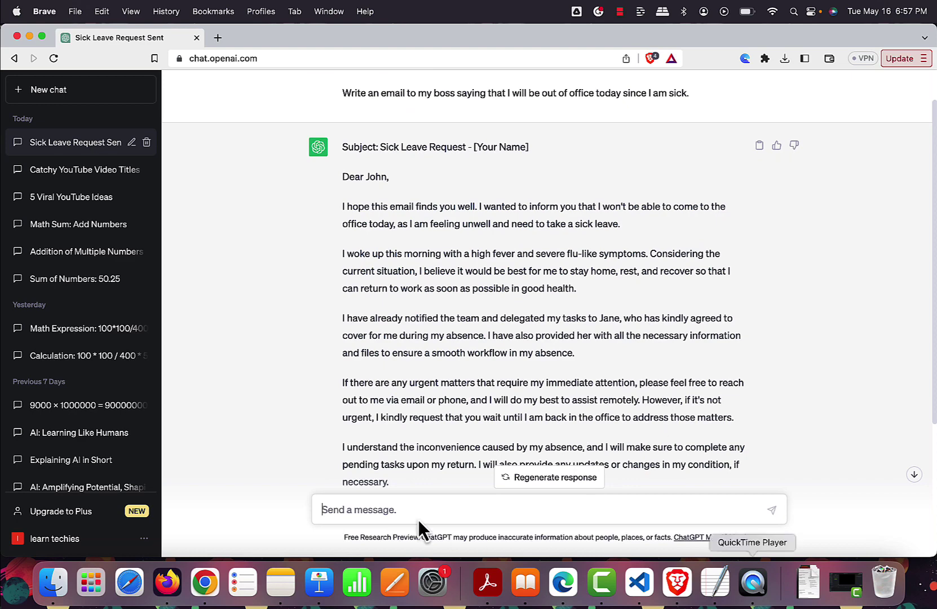
- Request a humorous yet professional sick-day email with both names, concise and funny with a funny reason, and read through the reply
text(My Name: Mario Boss's name: John  Write a humorous yet professional email to my boss saying that I will be out of office today since I am sick. Be concise and funny. Include a funny reason:)
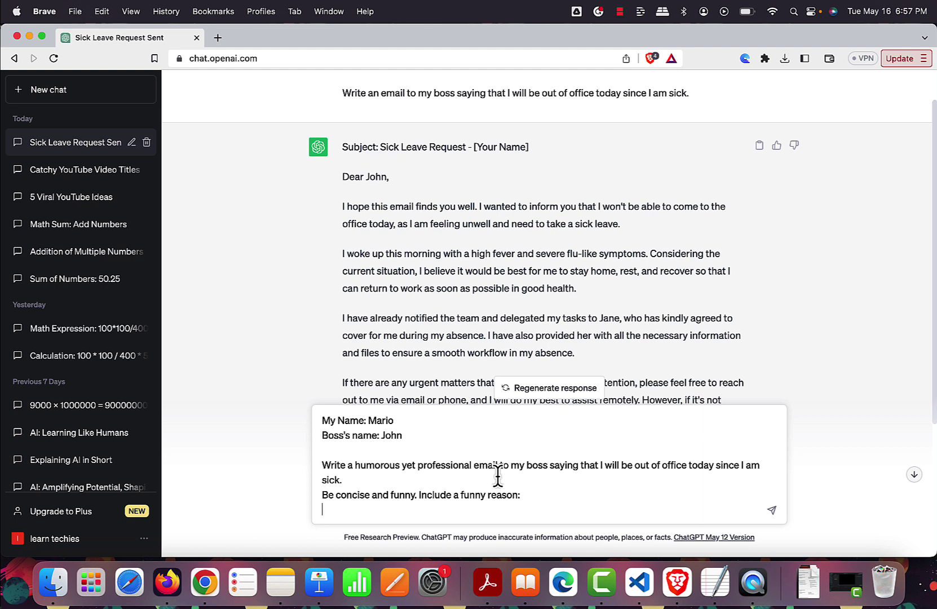
key(Return)
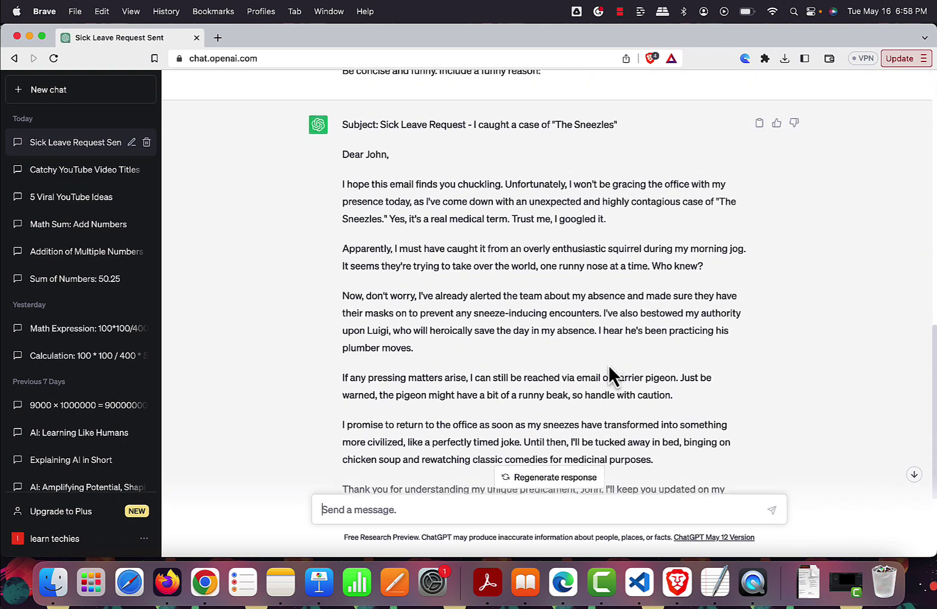
scroll(609, 367, up, 1)
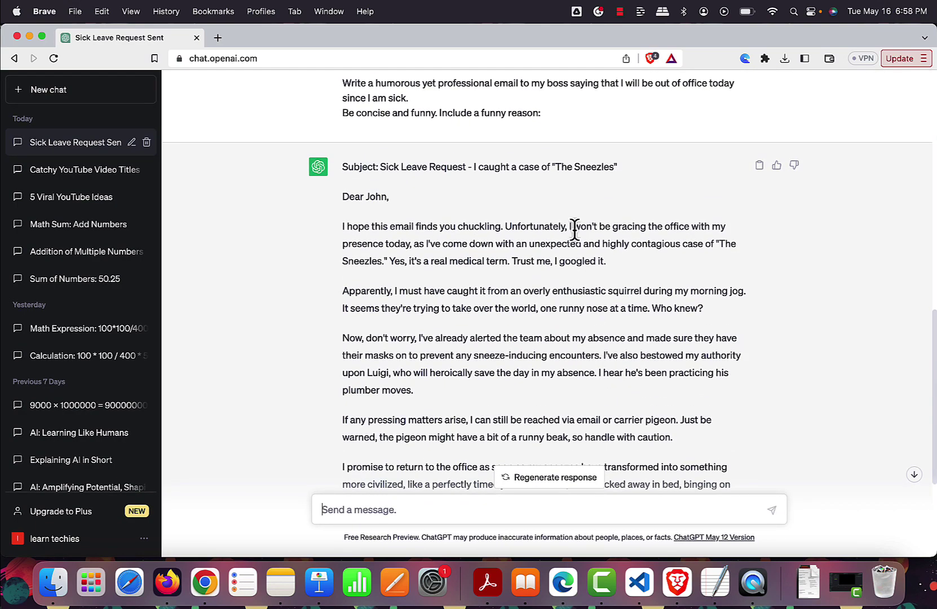
scroll(573, 230, down, 2)
double_click(378, 327)
scroll(389, 330, down, 3)
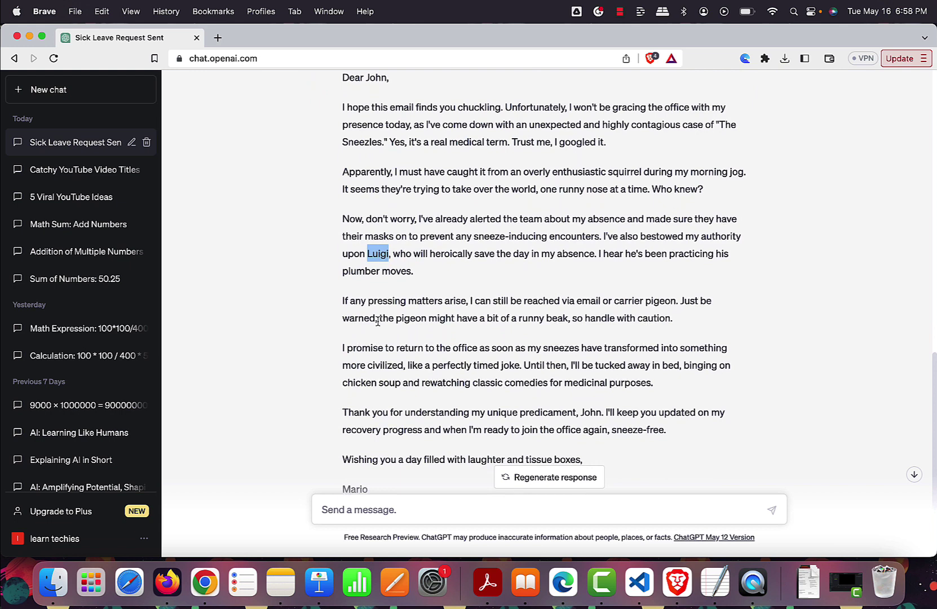
scroll(378, 321, down, 2)
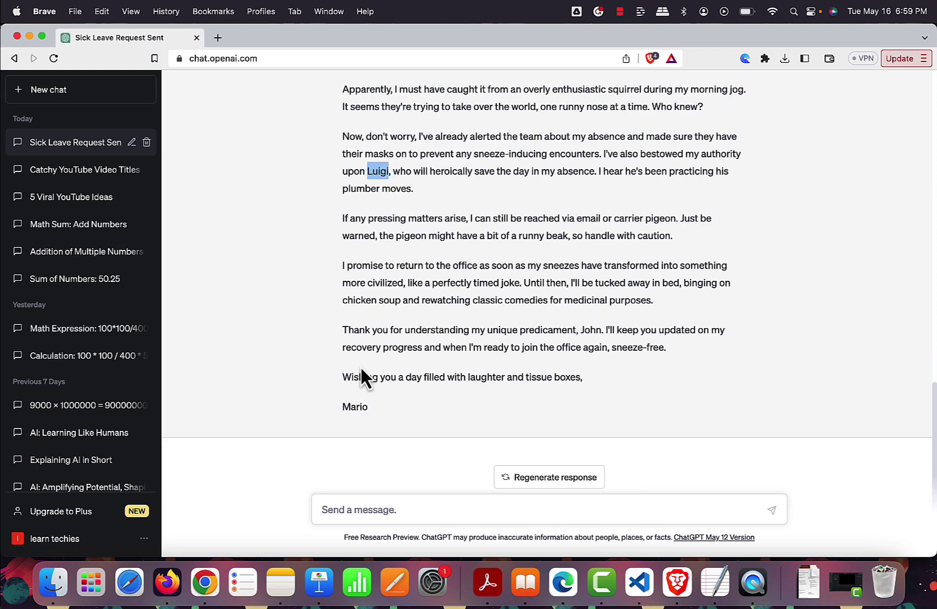
click(481, 310)
- Request the humorous yet professional sick-day email to the boss in style of Shakespeare, and compare the reply with the earlier email
click(391, 513)
text(Write a humorous yet professional email to my boss saying that I will be out of office today since I am sick.  in style of Shakespeare)
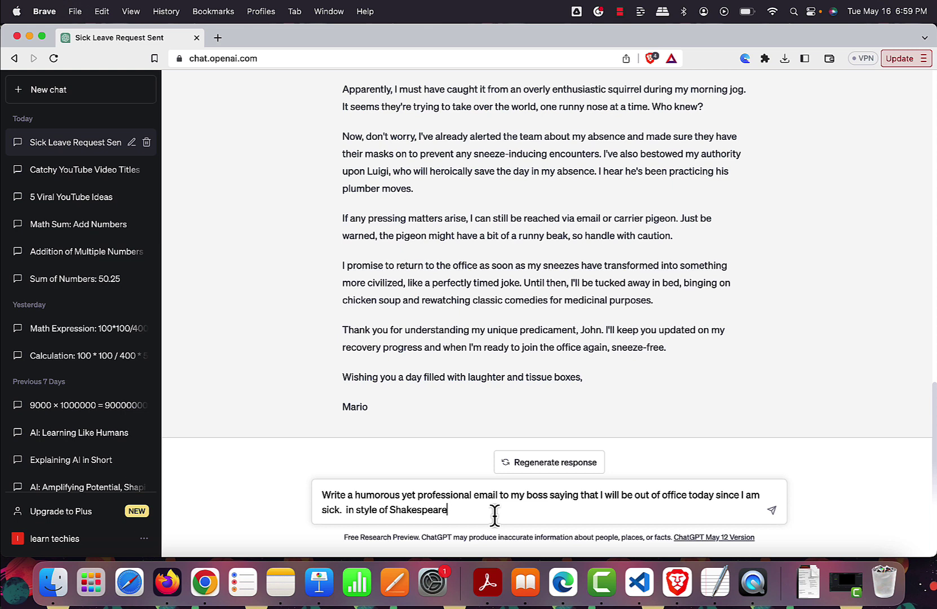
key(Return)
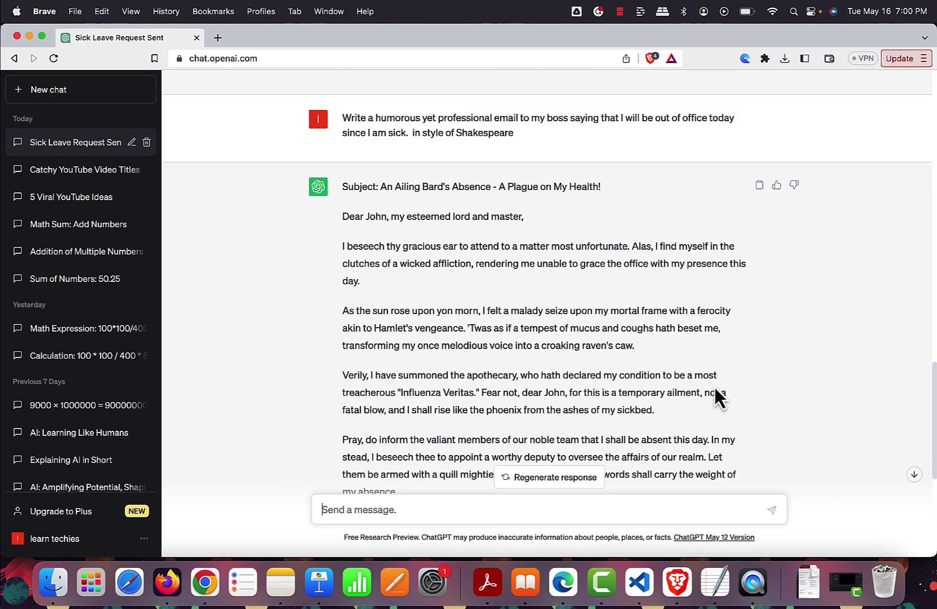
scroll(715, 387, up, 1)
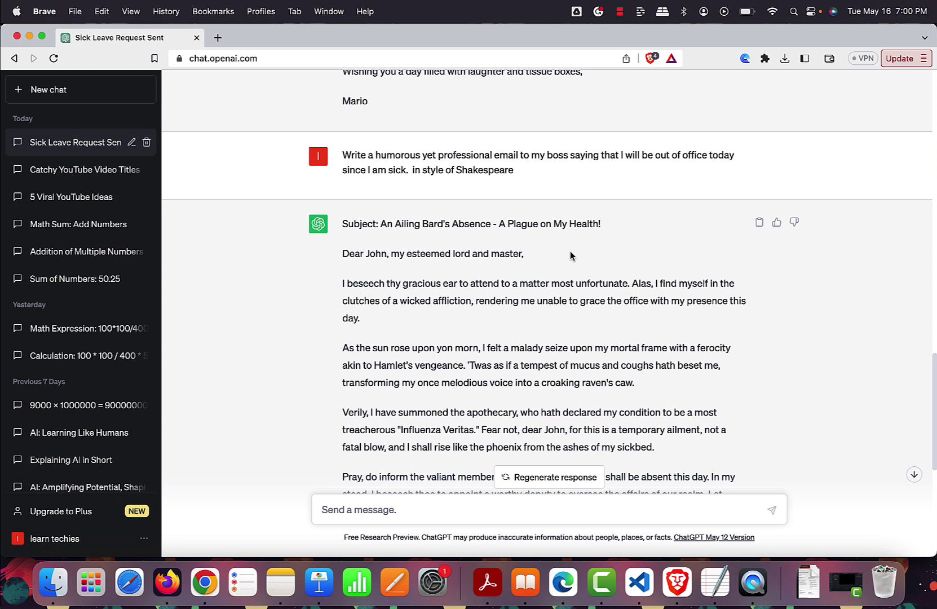
scroll(571, 255, down, 3)
scroll(570, 256, down, 2)
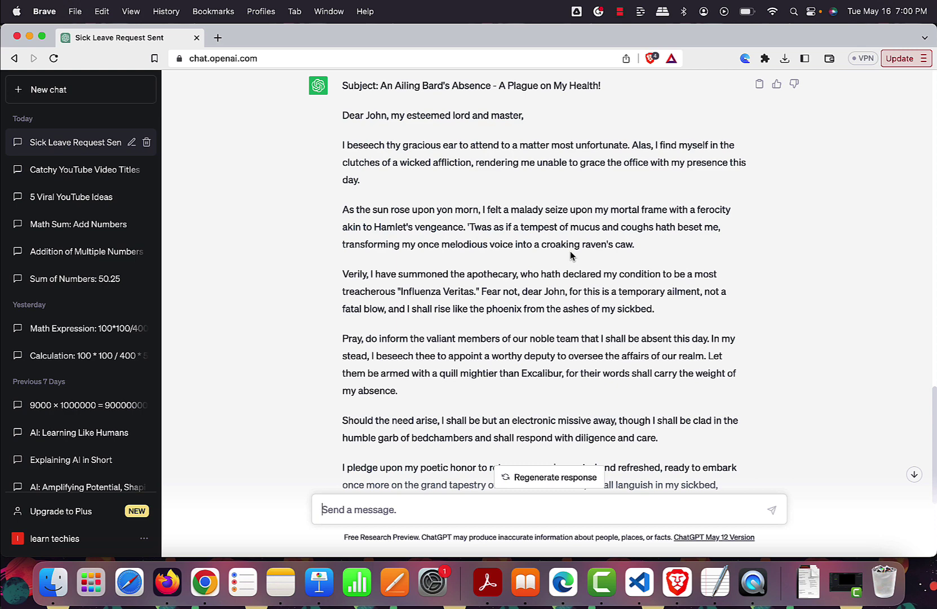
scroll(570, 254, down, 2)
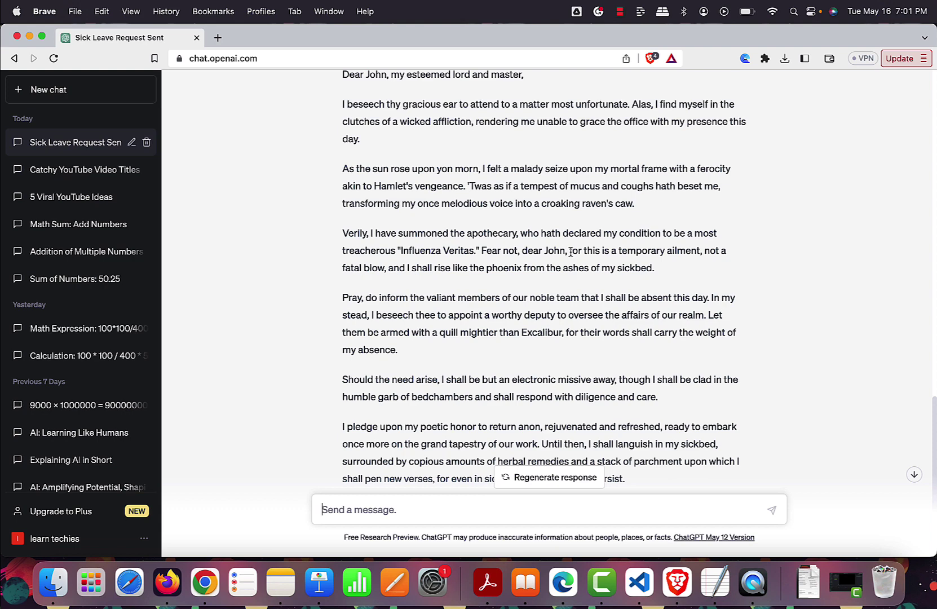
scroll(570, 252, up, 10)
scroll(571, 251, up, 5)
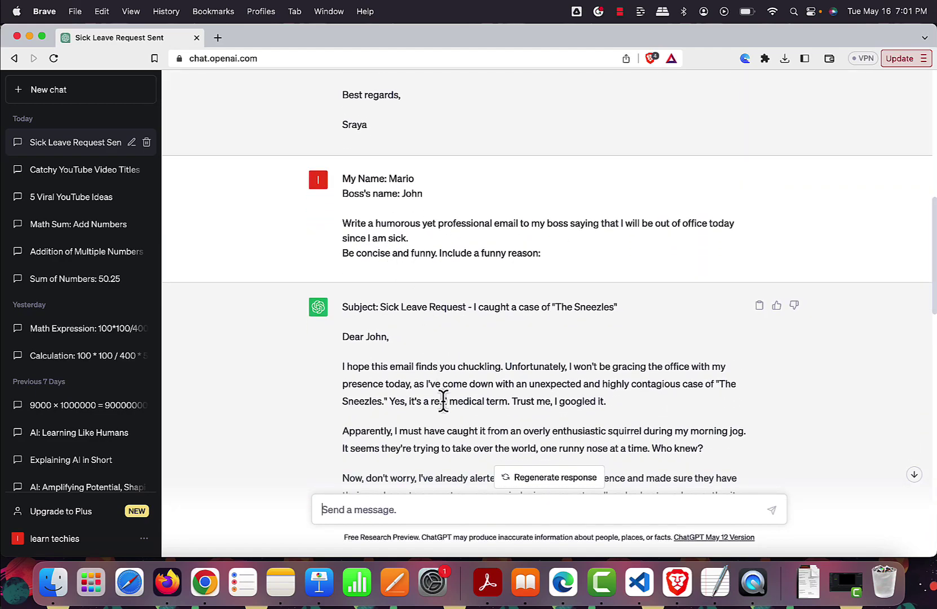
scroll(443, 401, down, 1)
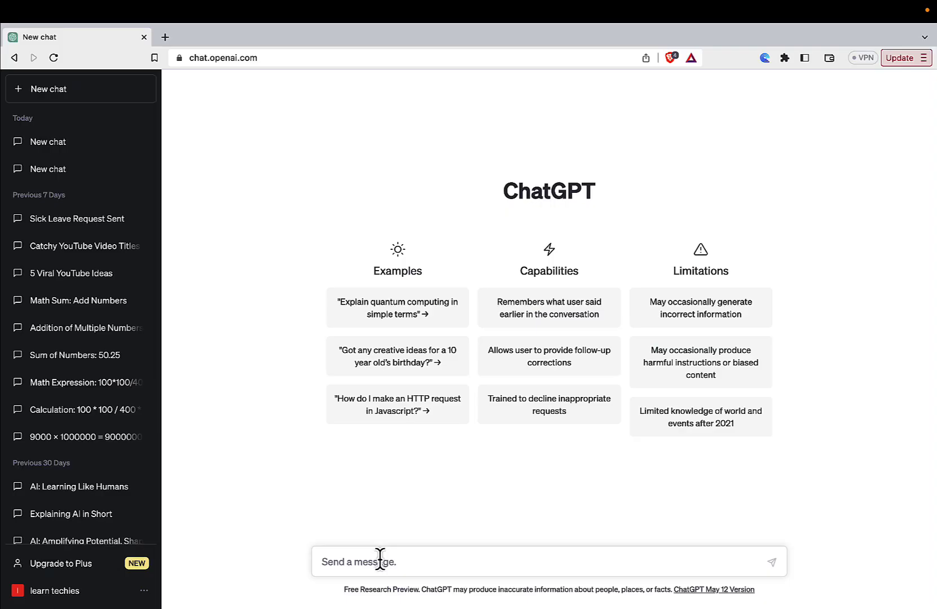
- Send the prompt describing animal species in the Elephant example's format, with [Output] placeholders for Tiger, Lion and Cheetah, and review the reply
key(super+v)
scroll(458, 479, up, 10)
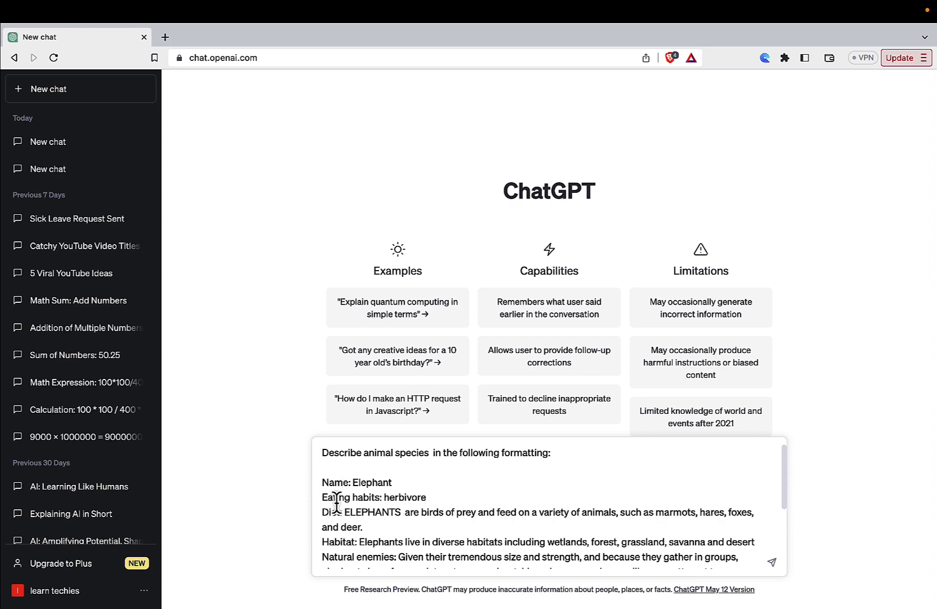
scroll(334, 516, down, 3)
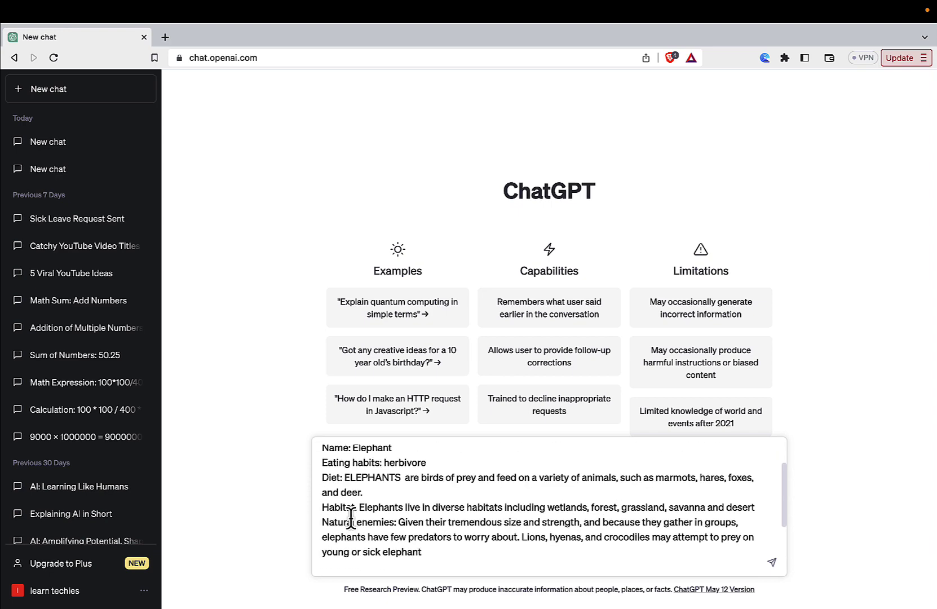
scroll(351, 518, down, 3)
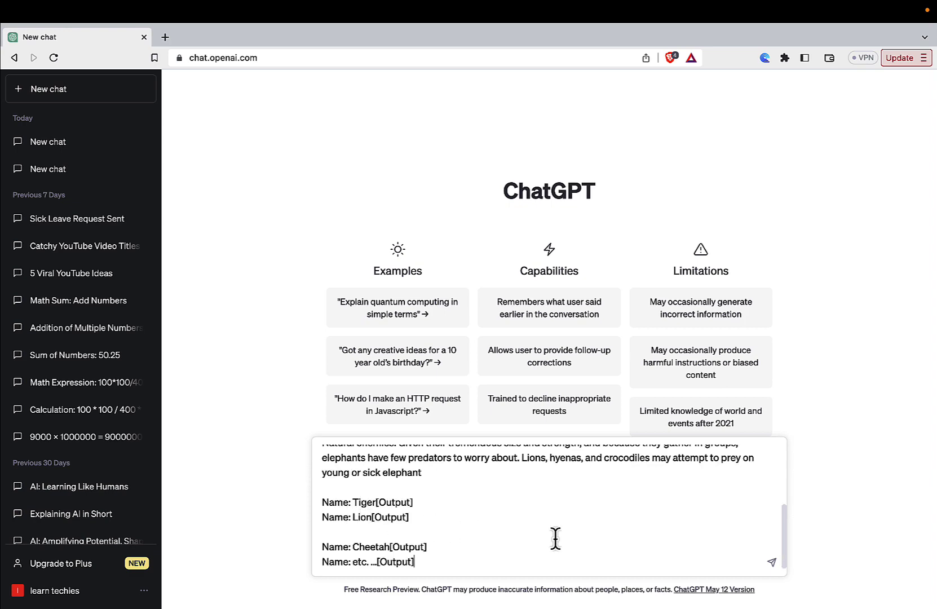
click(772, 562)
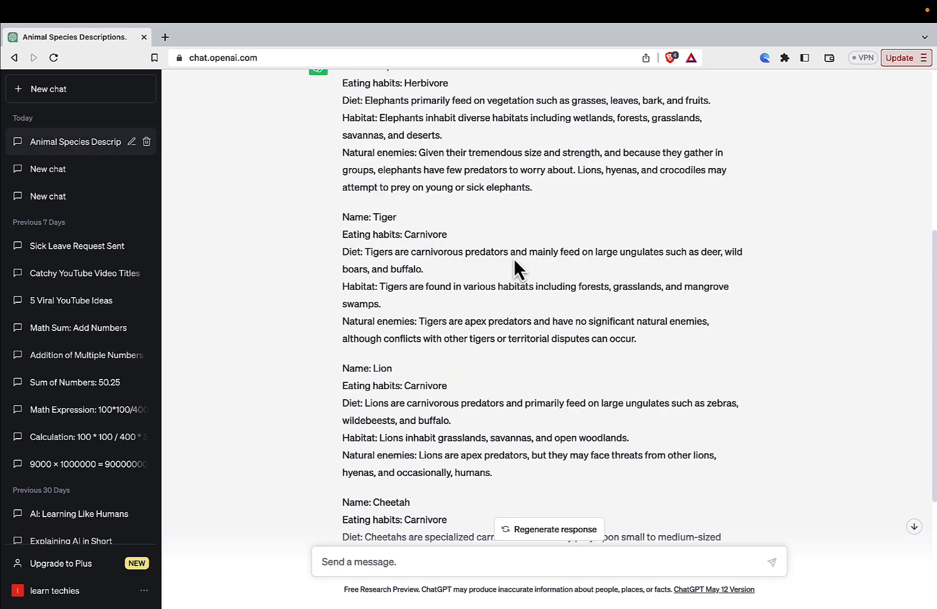
scroll(514, 260, down, 1)
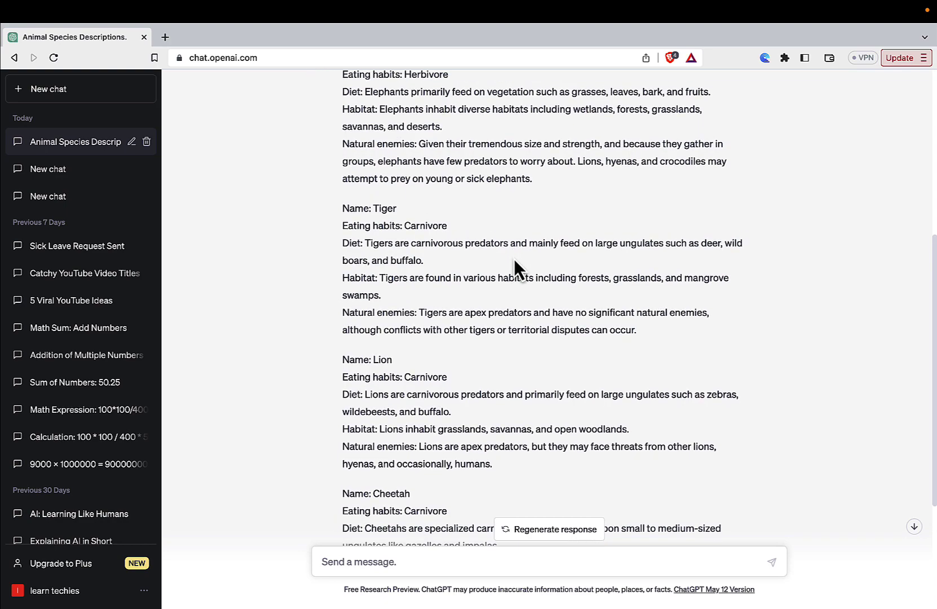
scroll(514, 259, up, 1)
scroll(514, 259, down, 2)
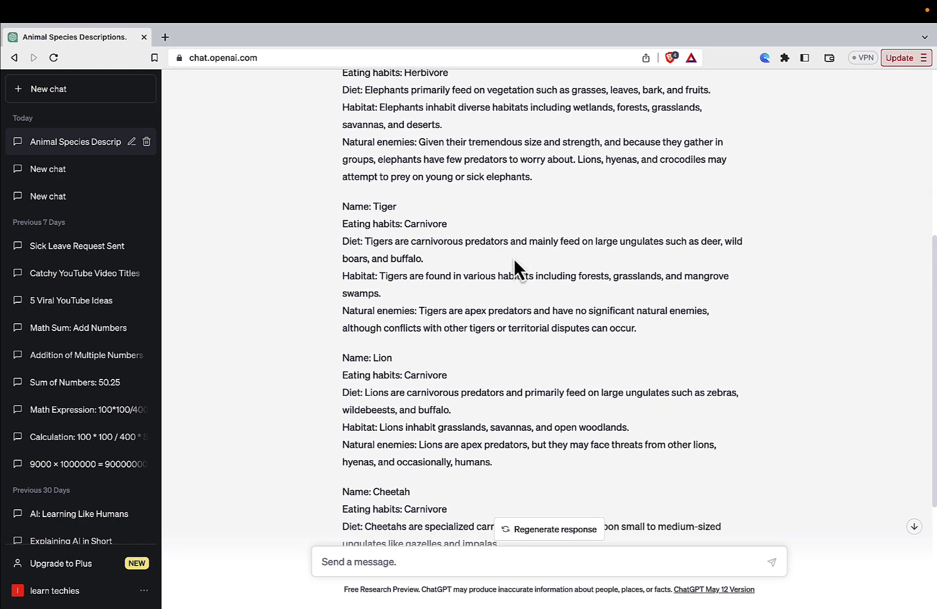
scroll(427, 311, down, 5)
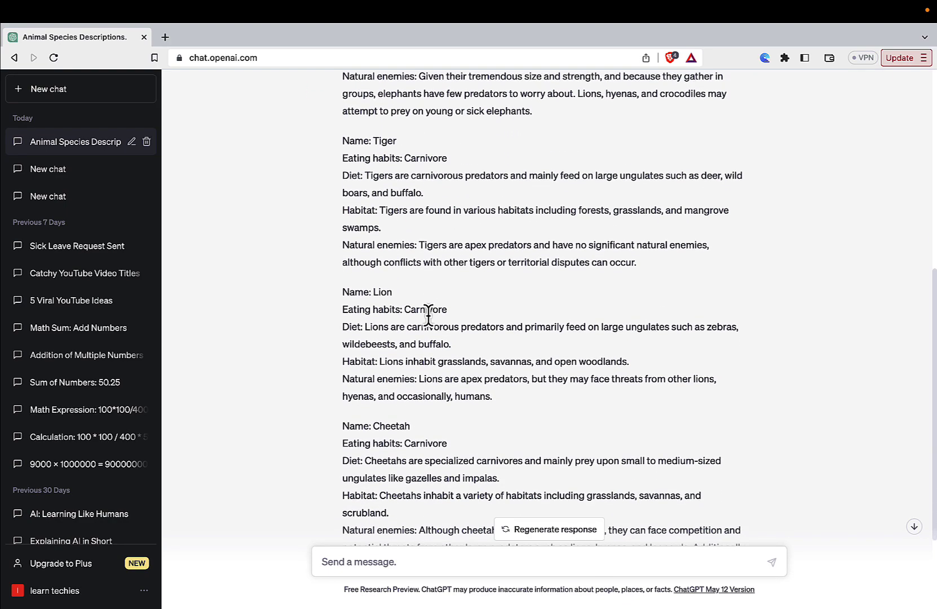
scroll(429, 318, down, 1)
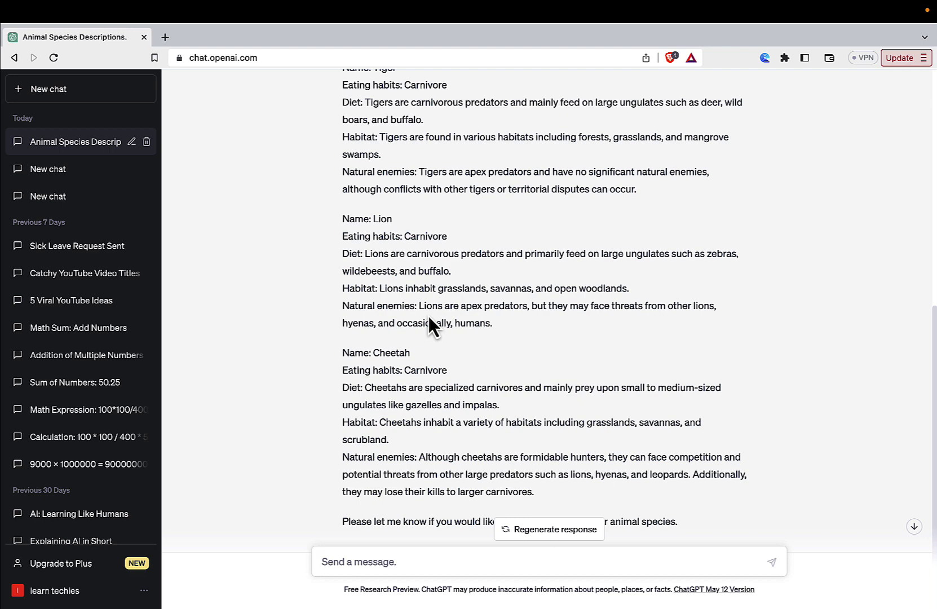
scroll(429, 318, down, 2)
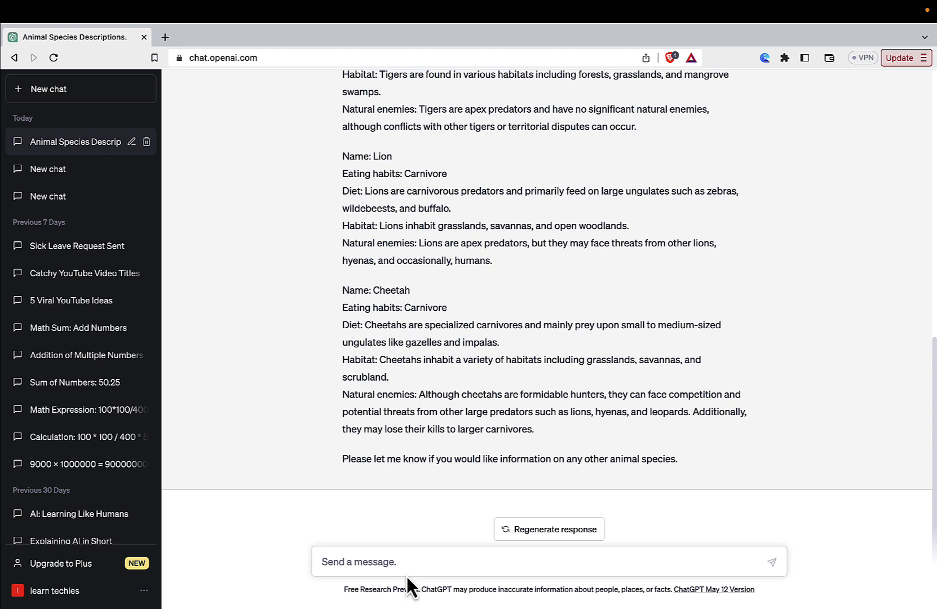
- Request the data of the 10 most popular books of all time with title, author and published year in table format
click(423, 564)
text(Give me the data  of 10 most popular books of all time in the format  with title , author, published year in table format)
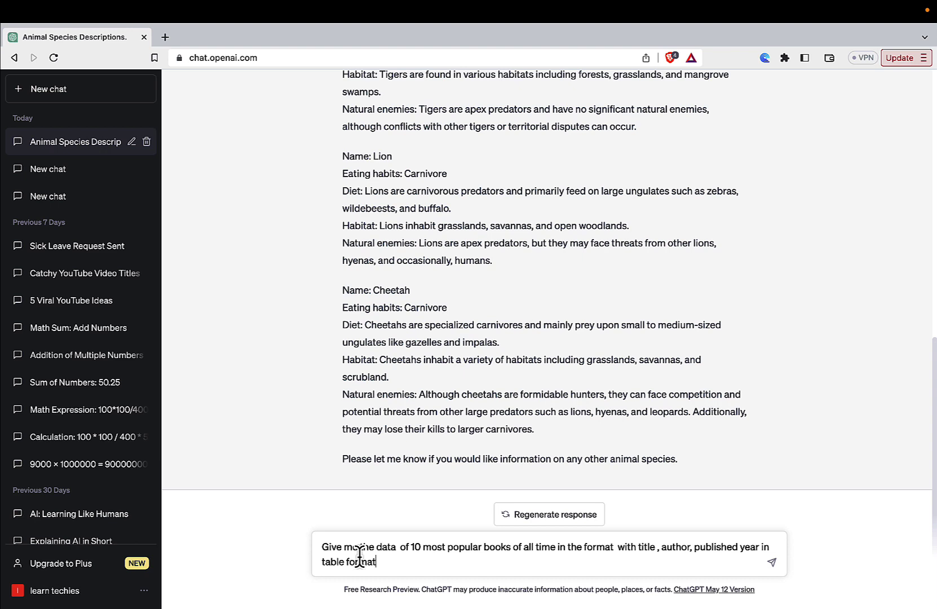
drag(377, 561, 759, 548)
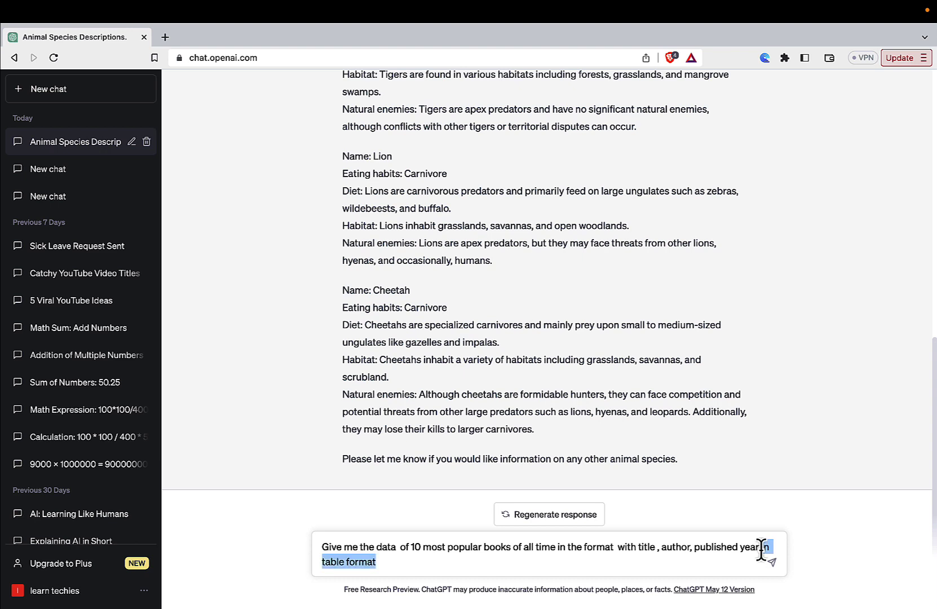
click(654, 563)
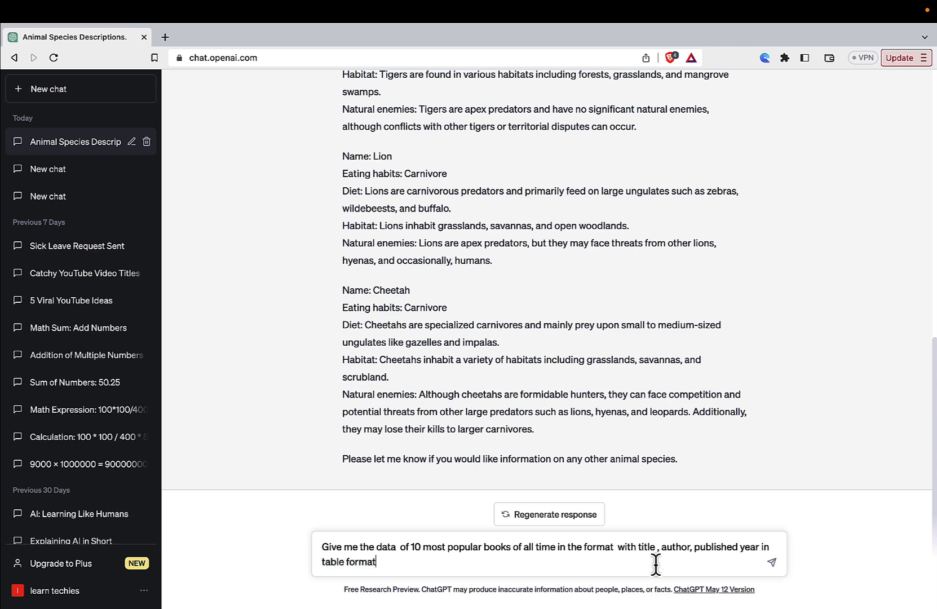
key(Return)
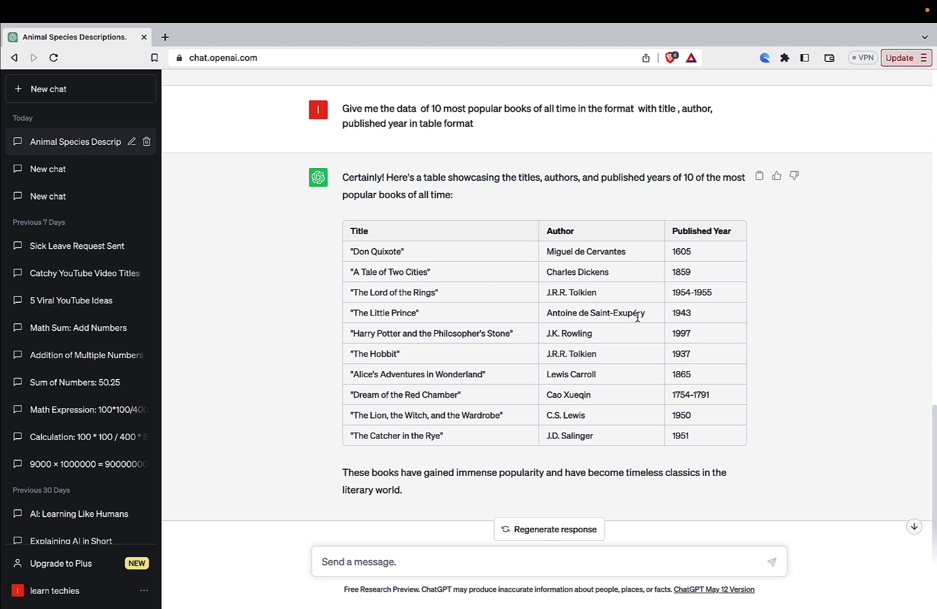
- Send the prompt "OPTIMIZE THIS CODE" with the Python loop that prints prime numbers over range(1, 101)
text(OPTIMIZE THIS CODE for num in range(1, 101):     if num  1:         for i in range(2, num):             if (num % i) == 0:                 break         else:             print(num))
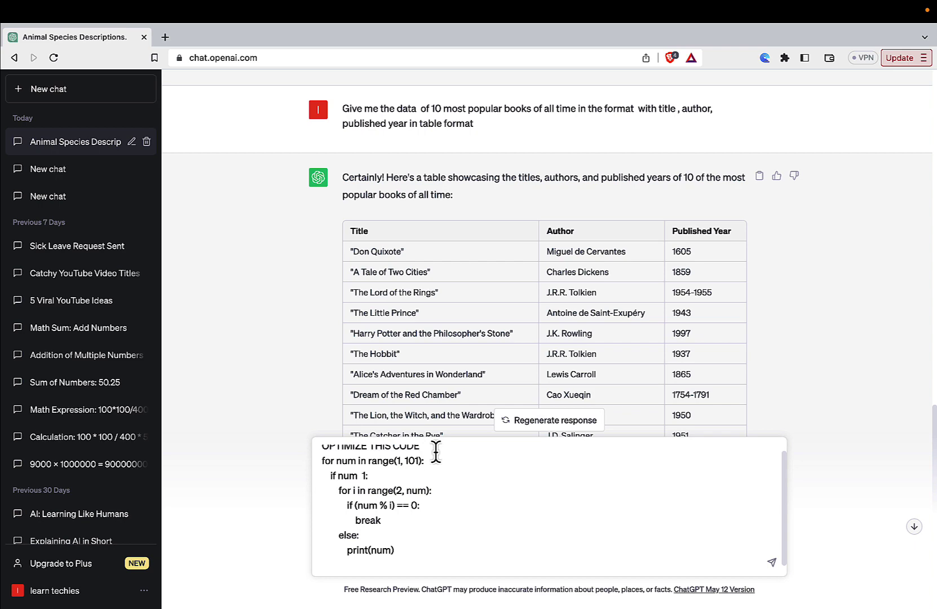
scroll(423, 511, down, 1)
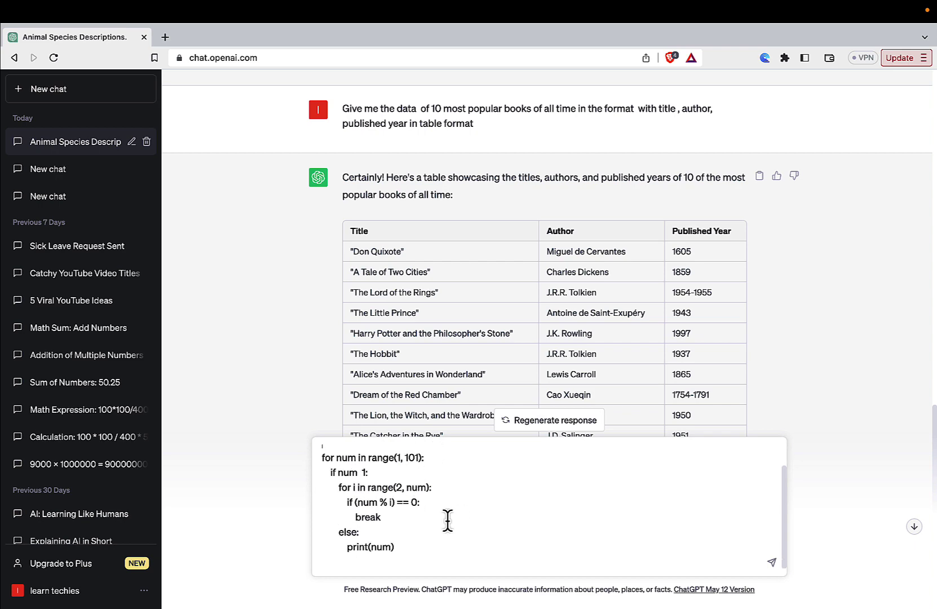
click(772, 562)
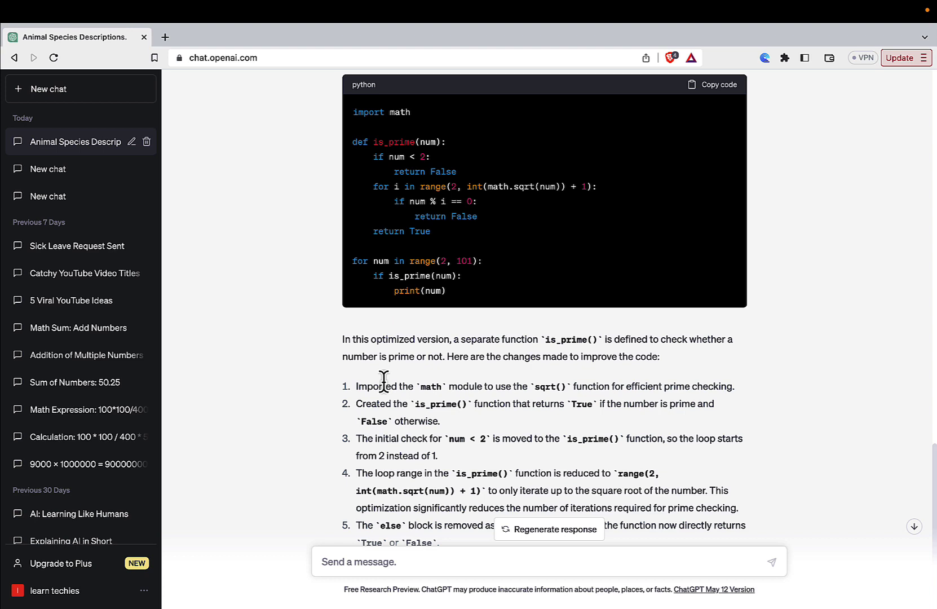
- Request the same script's optimization as a very senior PYTHON developer with 10 years of experience, versed in data structure and algorithm, and compare both replies
key(ctrl+v)
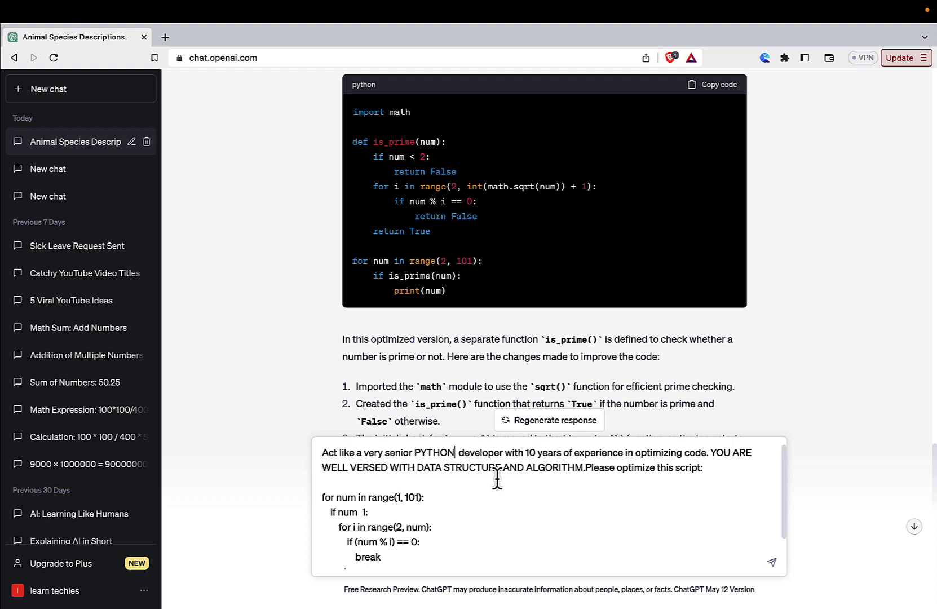
key(Return)
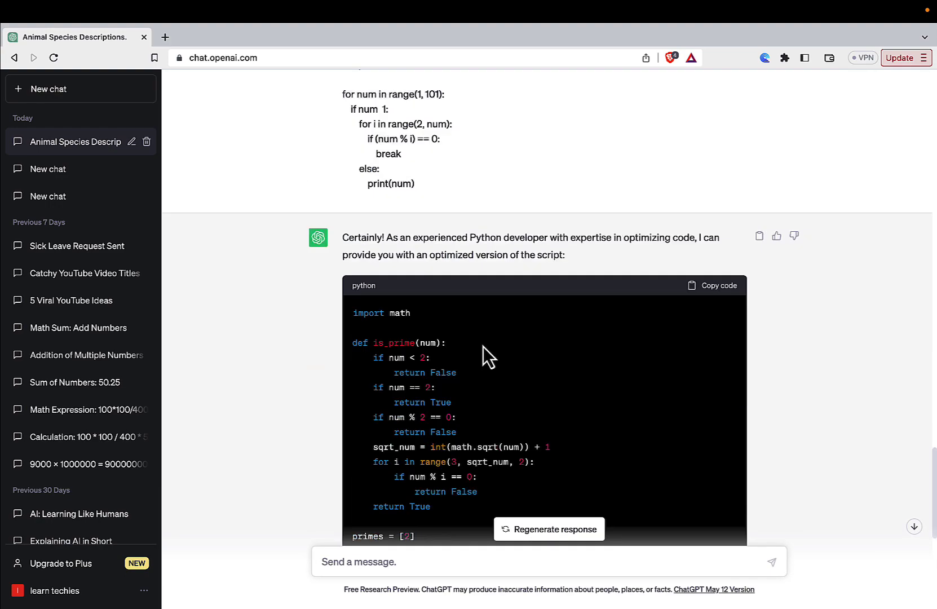
scroll(483, 346, down, 4)
scroll(483, 344, up, 1)
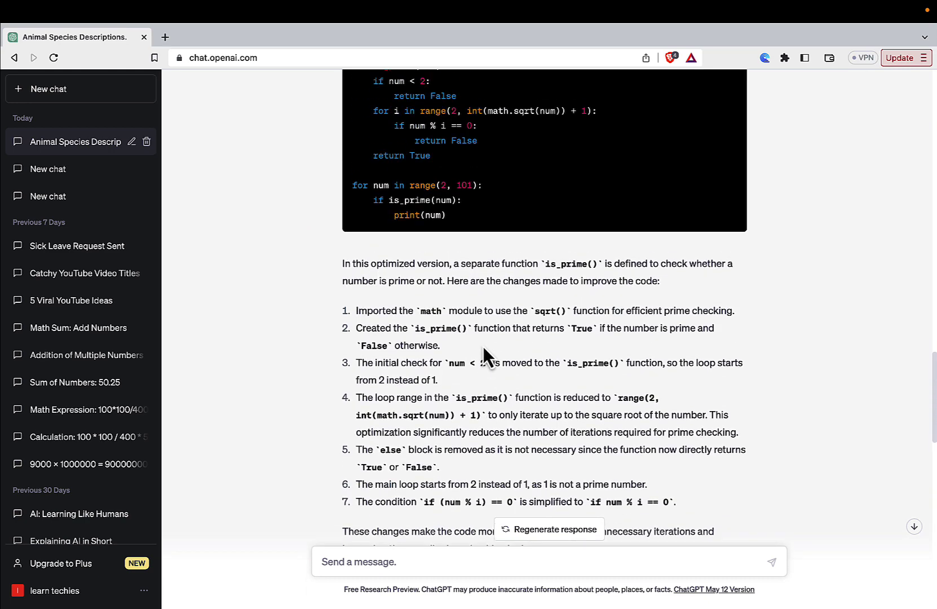
scroll(483, 346, up, 3)
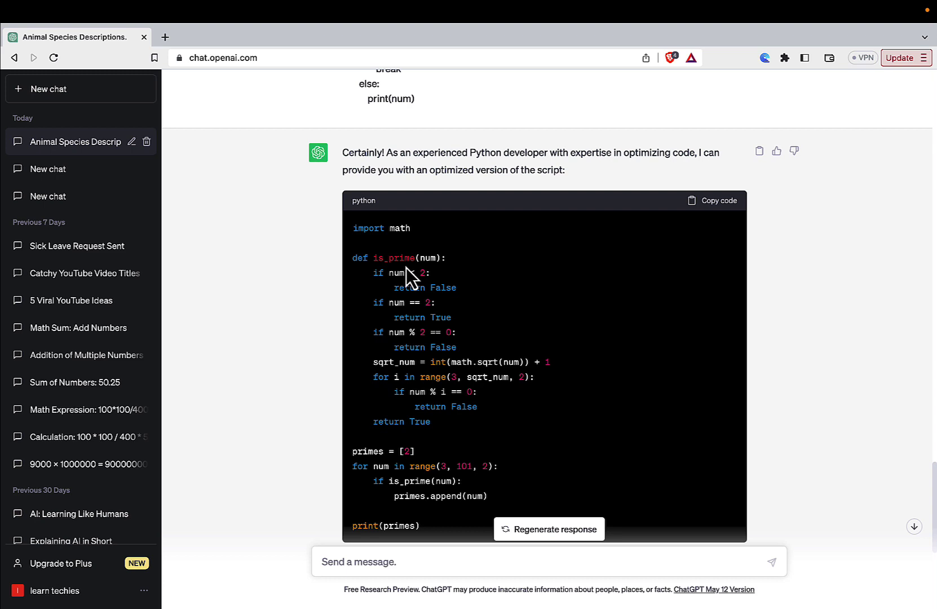
scroll(452, 416, down, 1)
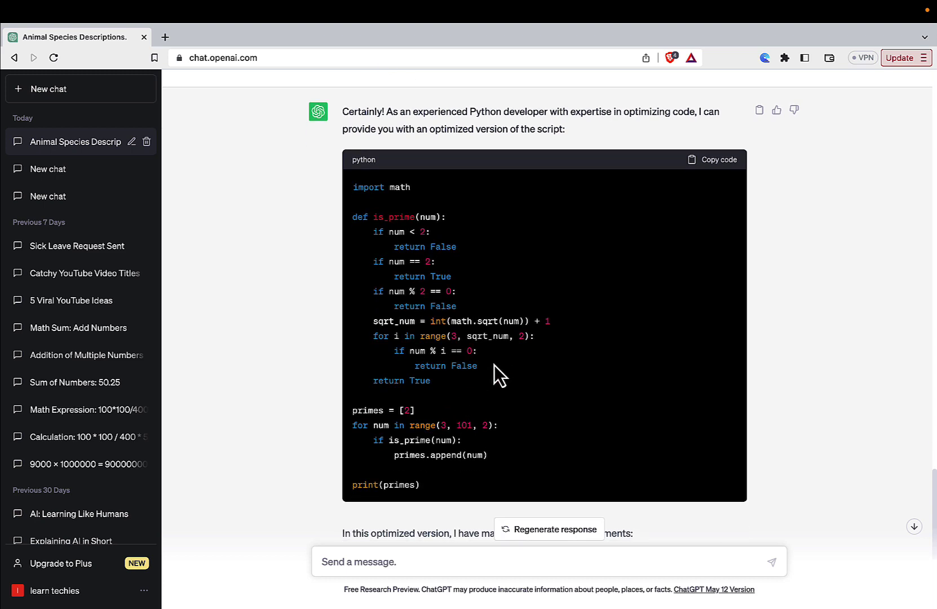
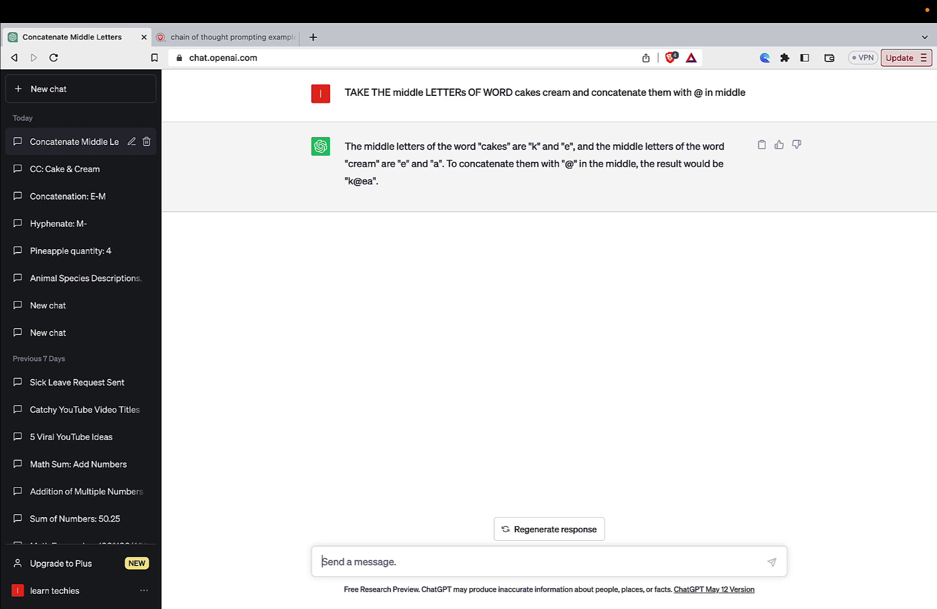
- Close the search tab and send worked middle-letter examples for cakes cream (k@e) and peace cease (a@a), ending with the question for pines crime
click(294, 37)
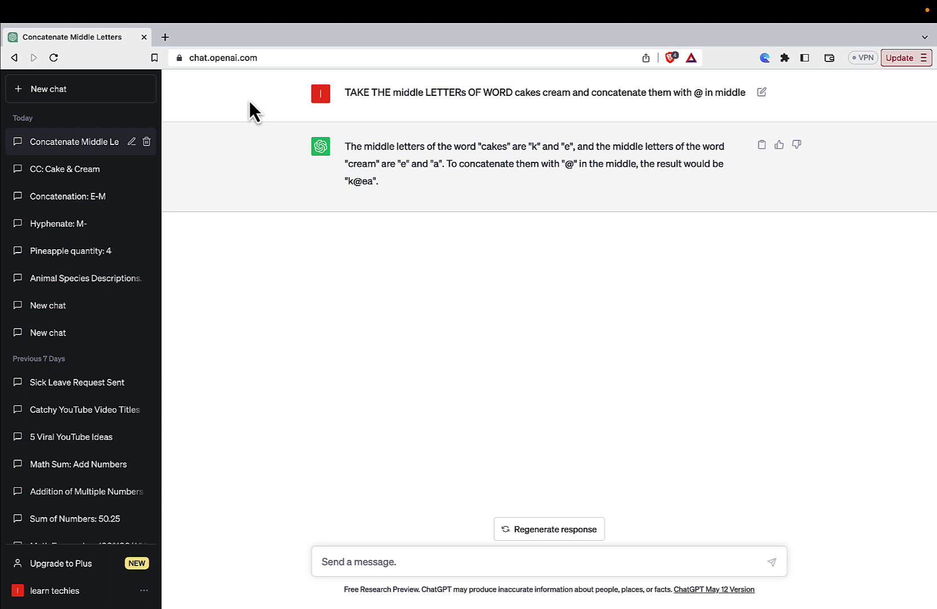
text(Question: TAKE THE middle LETTERs OF WORD cakes cream and concatenate them with @ in middle Answer: The middle letter of word cakes is k and middle letter of word cream is e so concatenating them with @, gives answer k@e  Question: TAKE THE middle LETTERs OF WORD peace cease and concatenate them with @ in middle Answer: The middle letter of word peace is a and middle letter of word cease is s so concatenating them with @, gives answer k@e)
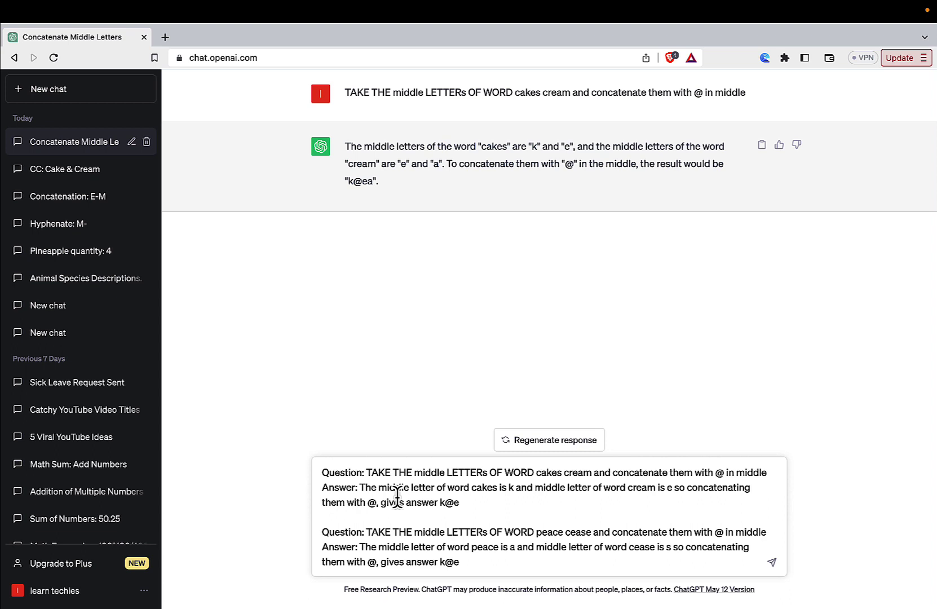
click(444, 561)
key(BackSpace)
text(a)
key(BackSpace)
text(a)
text(Question: TAKE THE middle LETTERs OF WORD pines crime and concatenate them with @ in middle)
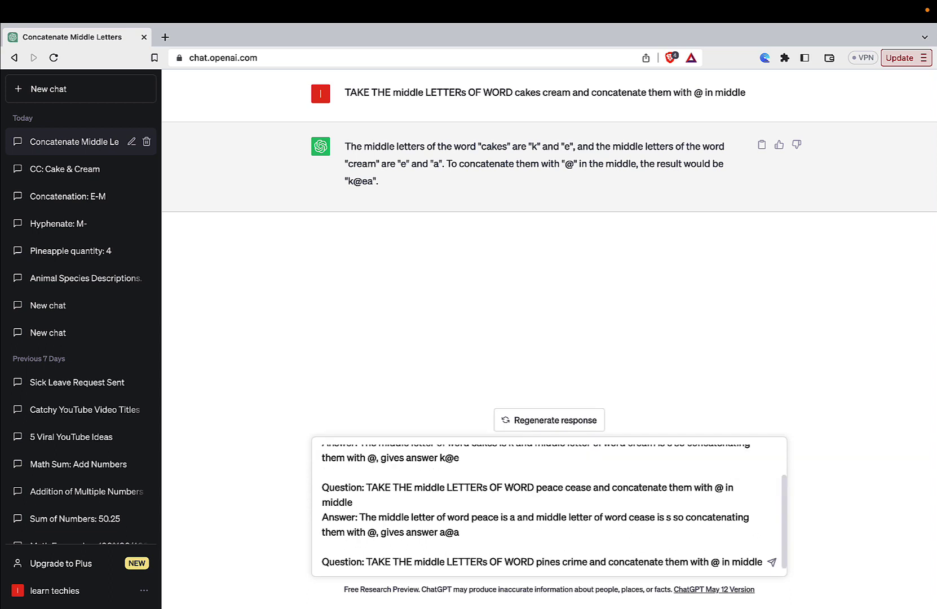
key(Return)
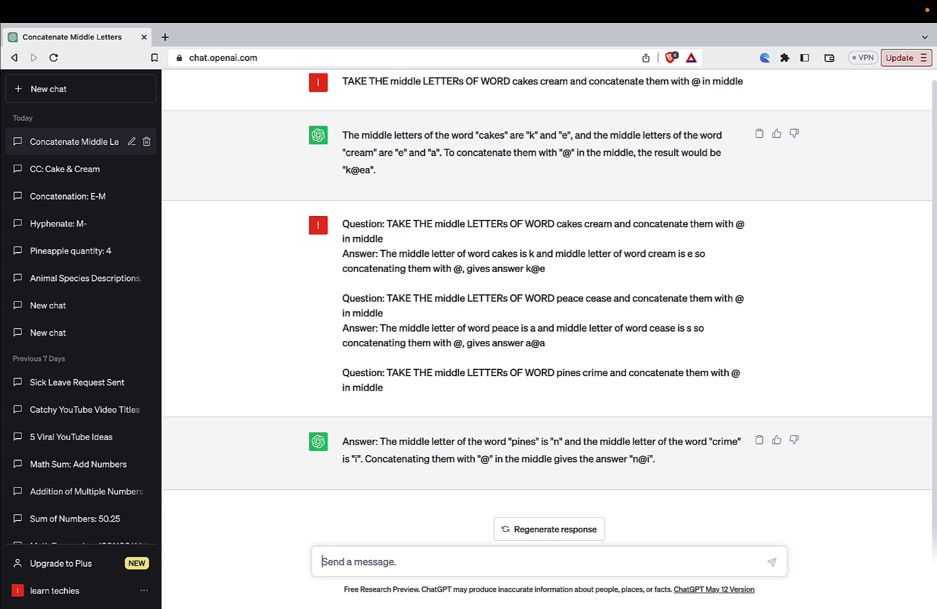
- Start a new chat, ask for 5 features about electric toothbrush named semolina, and review the reply
click(81, 89)
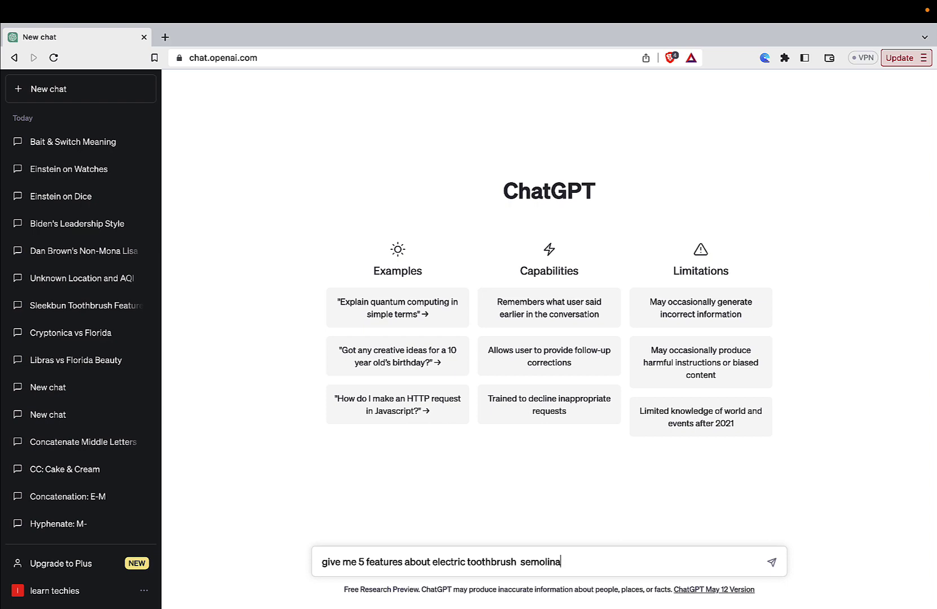
key(Return)
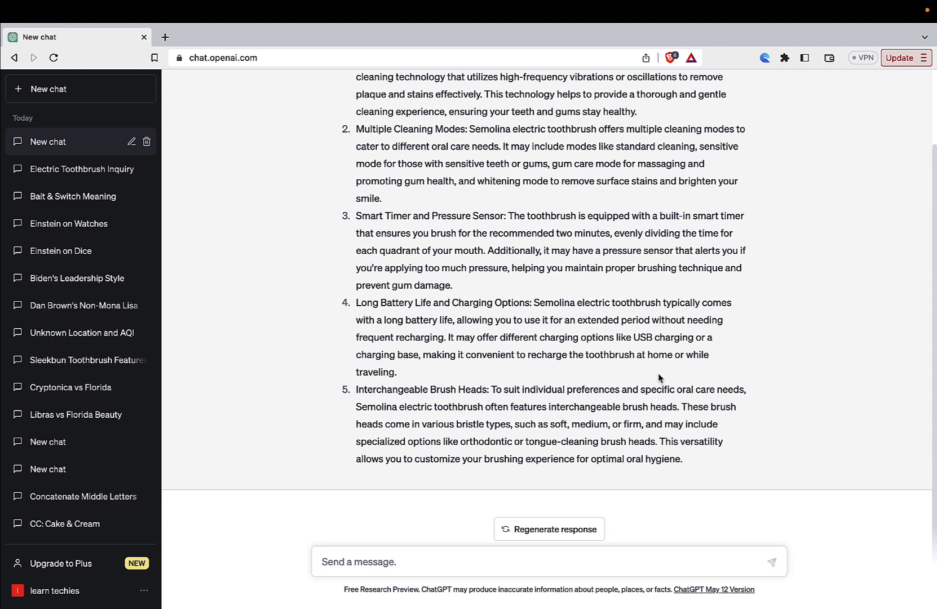
scroll(658, 378, up, 2)
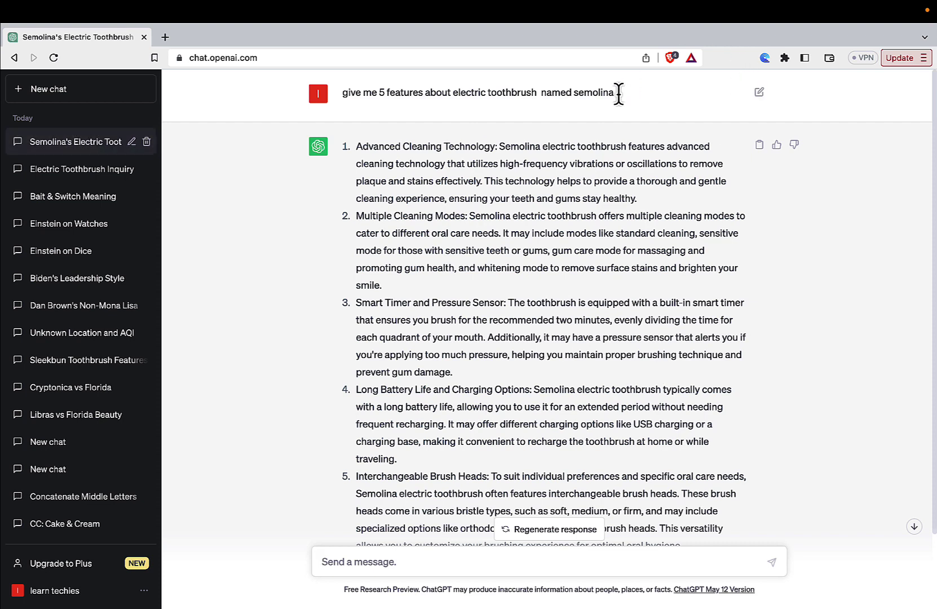
- Resend the semolina toothbrush prompt with "Dont make anything up, only provide information from cited resource," added
drag(618, 93, 341, 92)
key(super+c)
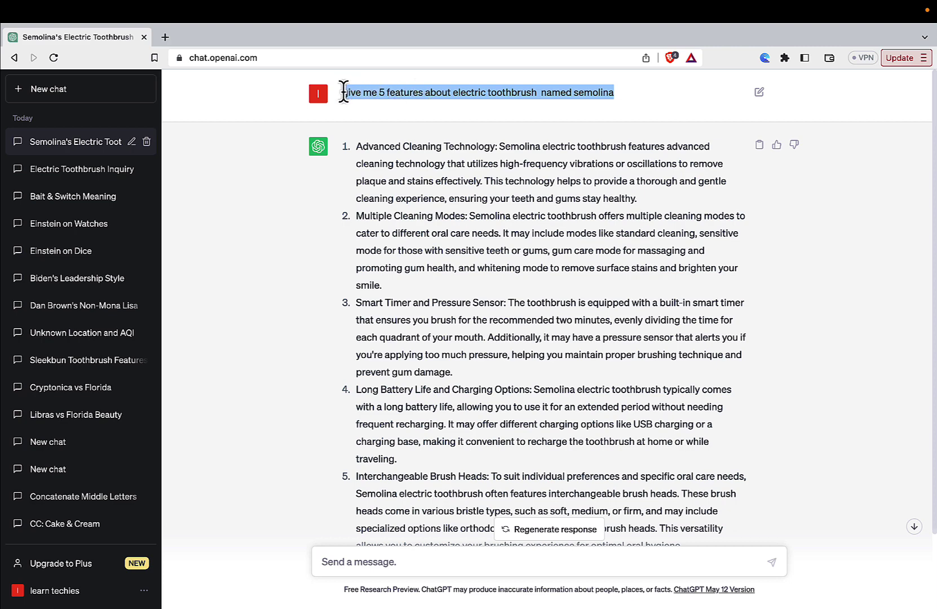
click(397, 562)
key(super+v)
text(. Dont make anything up, only provide information from cited resource,)
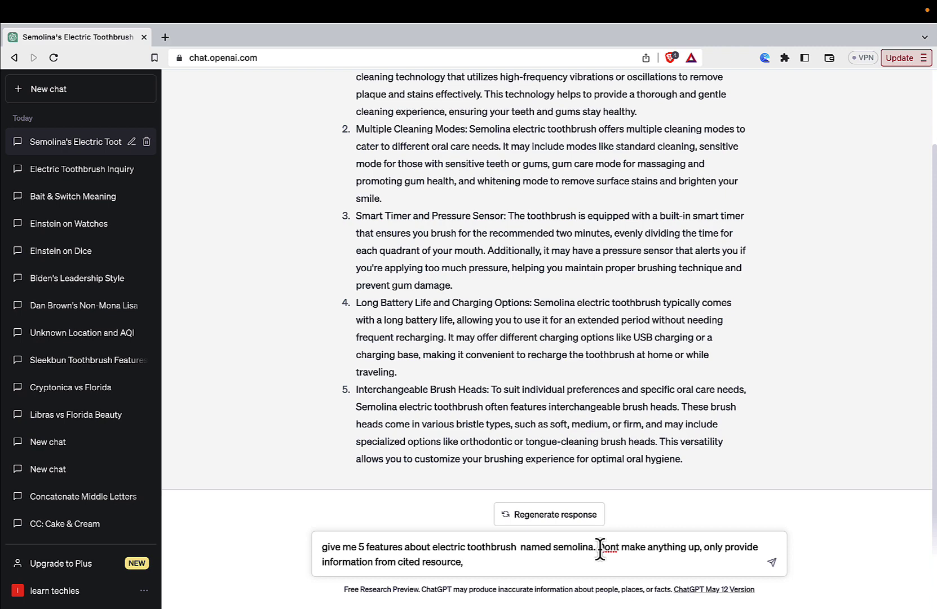
key(Return)
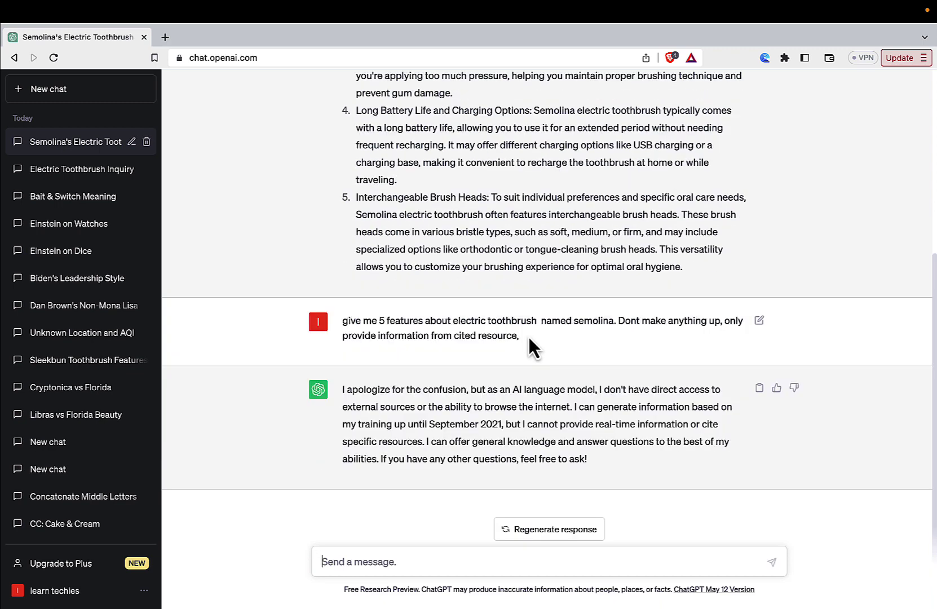
- Send the semolina toothbrush prompt again, cut to end at "Dont make anything up"
drag(527, 334, 702, 555)
key(BackSpace)
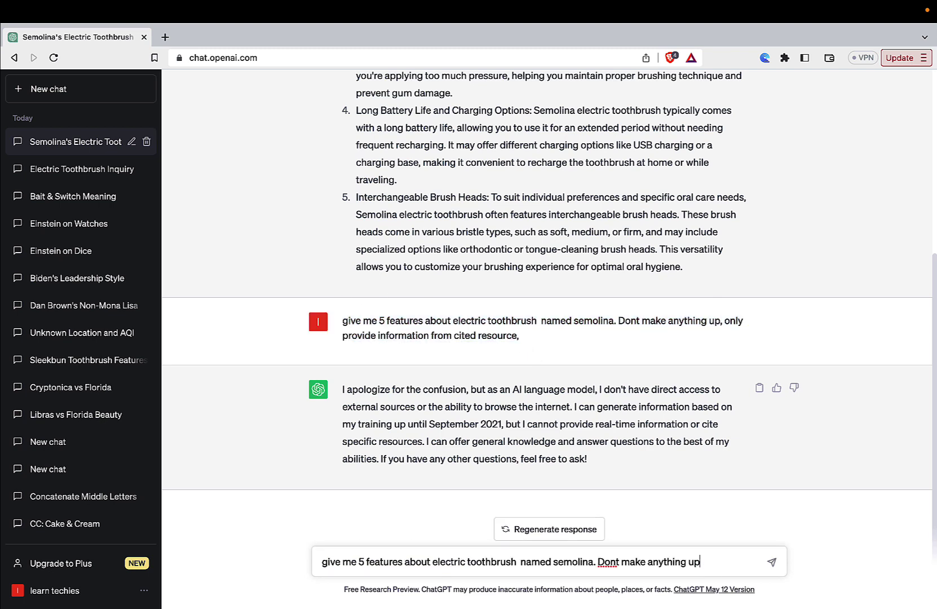
key(Return)
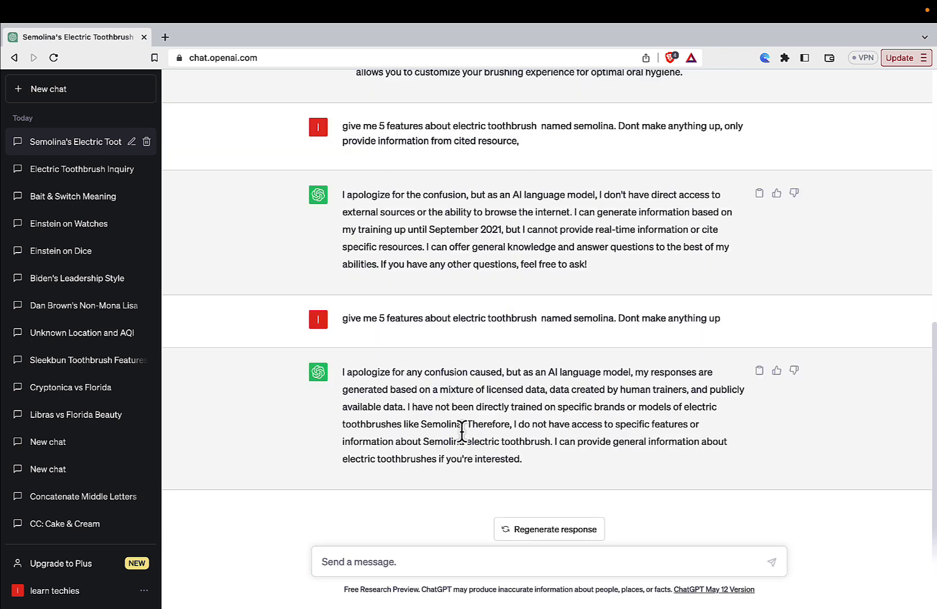